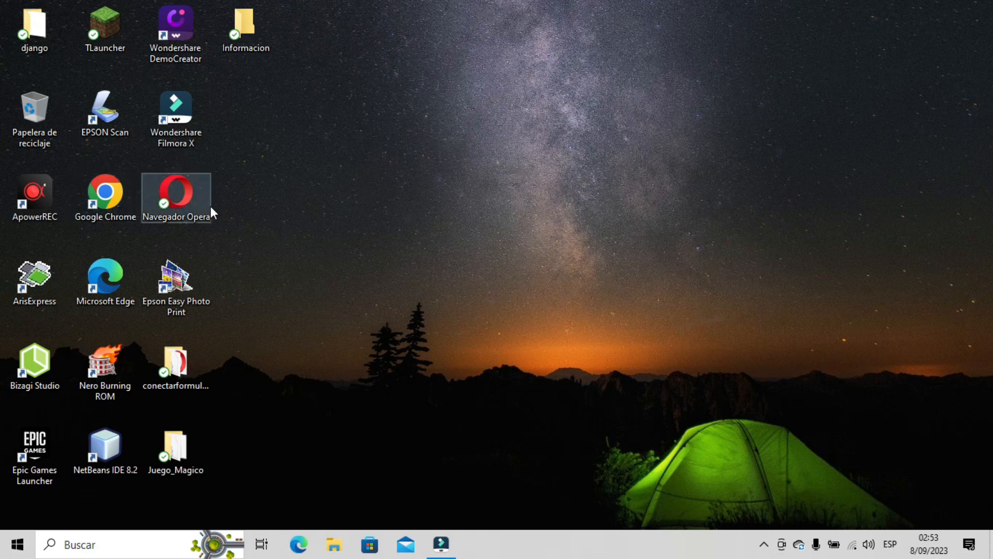
- Launch Google Chrome from its desktop shortcut
double_click(121, 204)
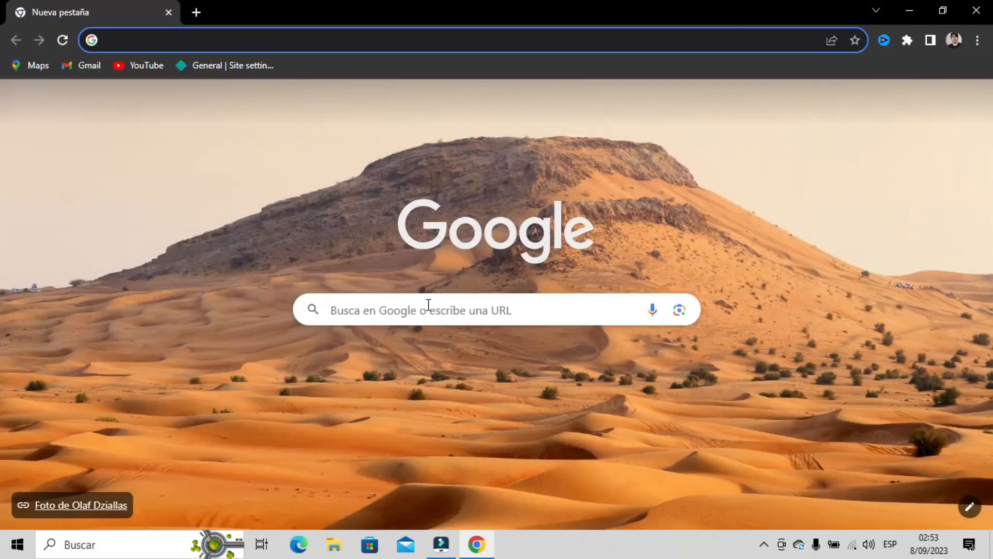
- Search Google for 'netlify', correcting the mistyped query before running it
left_click(427, 306)
type("netf")
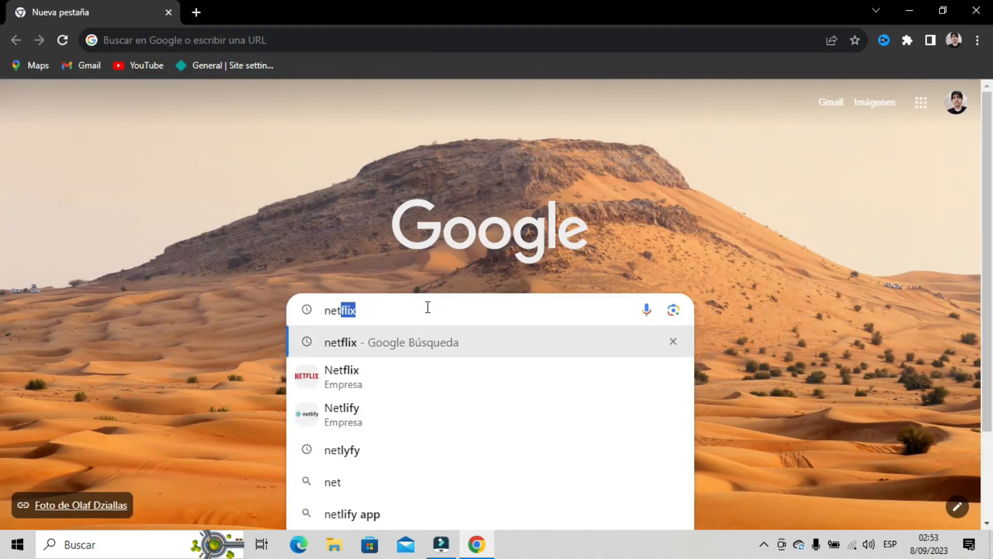
key("BackSpace")
type("lify")
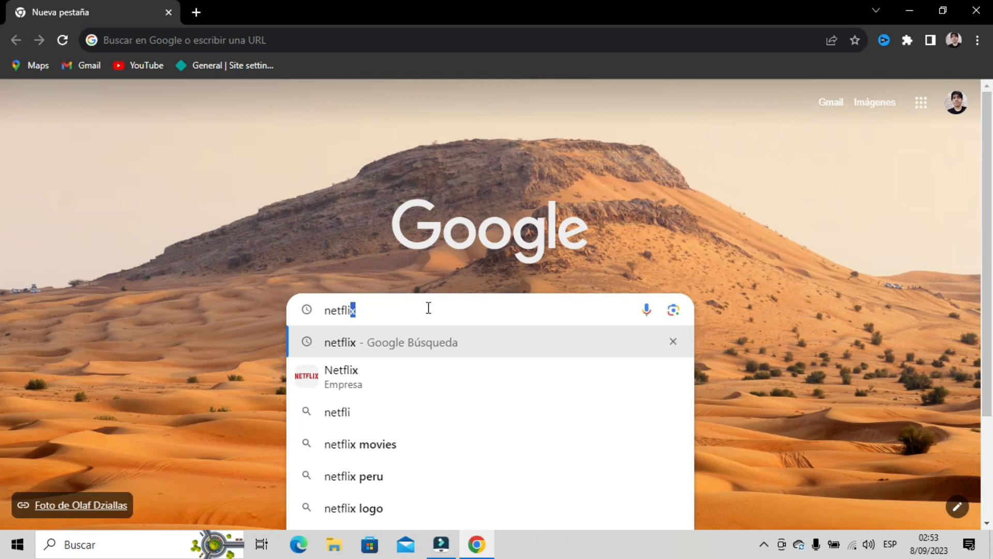
key("BackSpace")
key("BackSpace")
key("BackSpace")
key("BackSpace")
key("BackSpace")
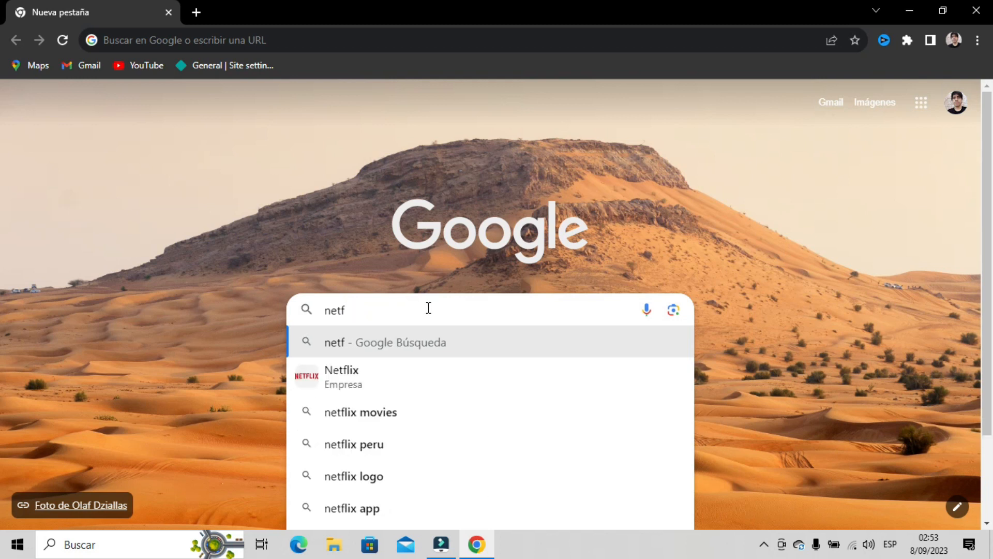
type("lify")
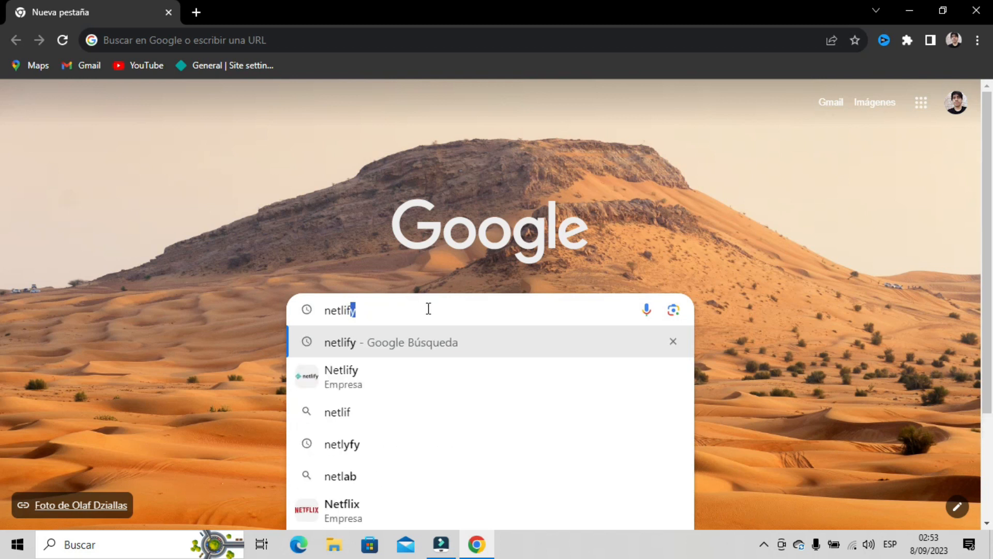
key("Return")
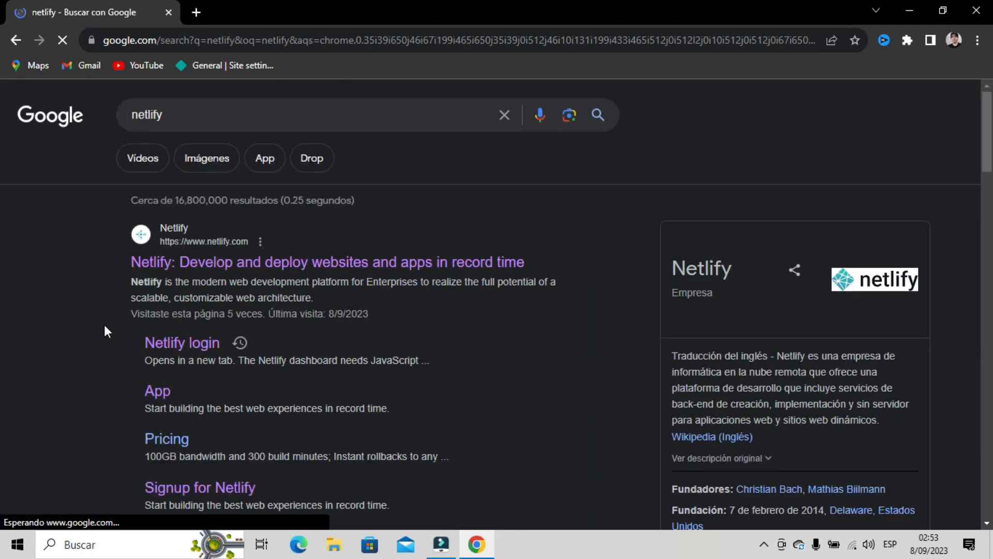
- Open the Netlify login page and translate it into Spanish
left_click(179, 343)
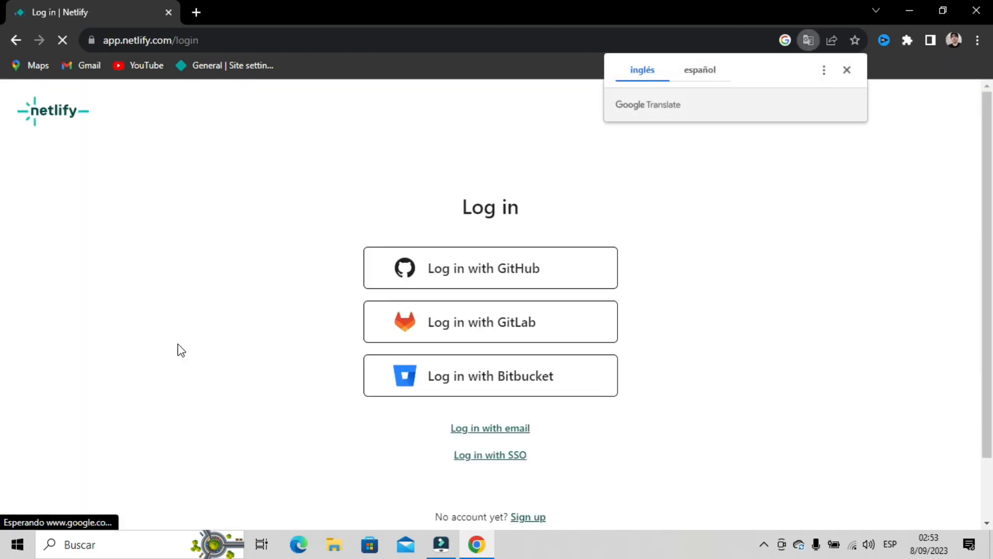
left_click(701, 71)
left_click(685, 174)
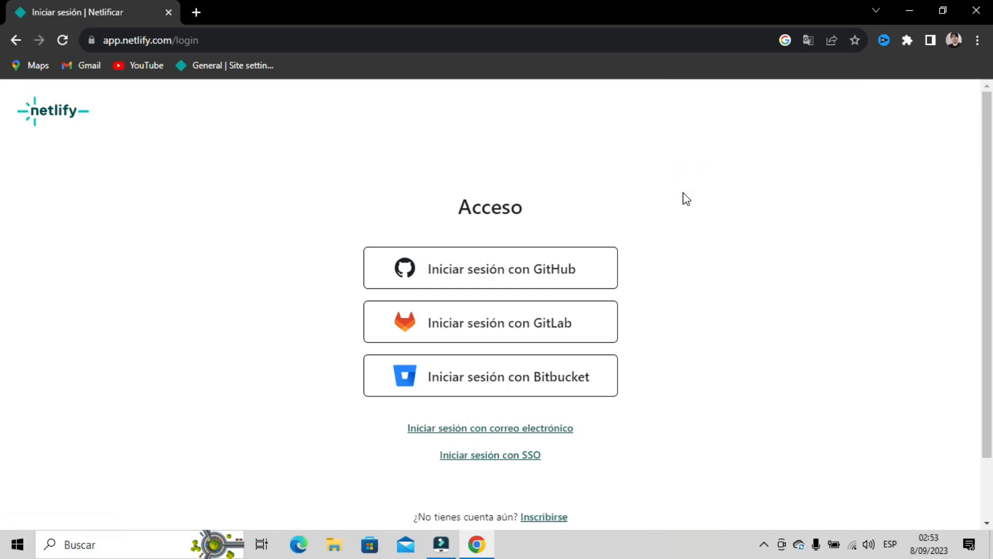
- Try signing in with GitHub and look over the login page
left_click(524, 279)
scroll(657, 353, "down", 2)
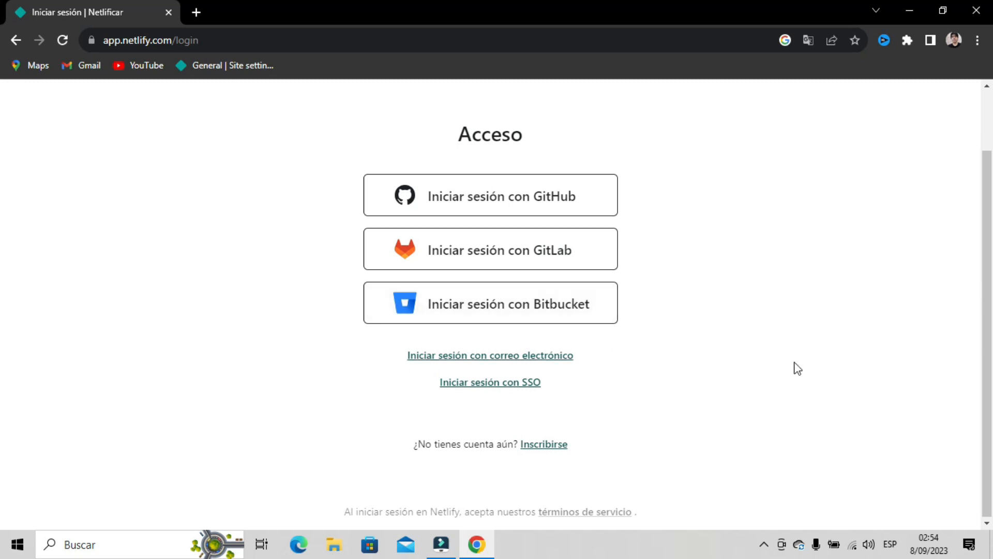
scroll(518, 280, "up", 2)
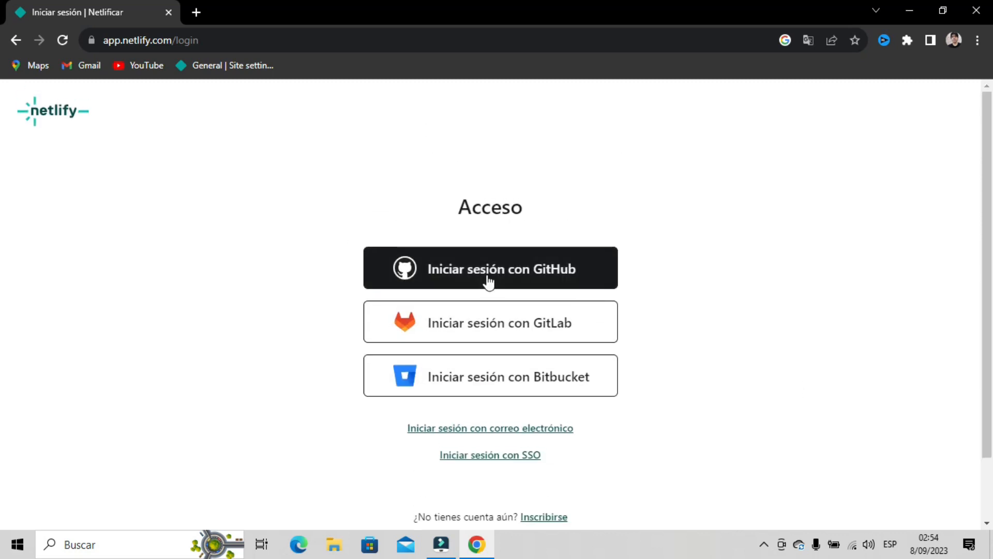
left_click(489, 282)
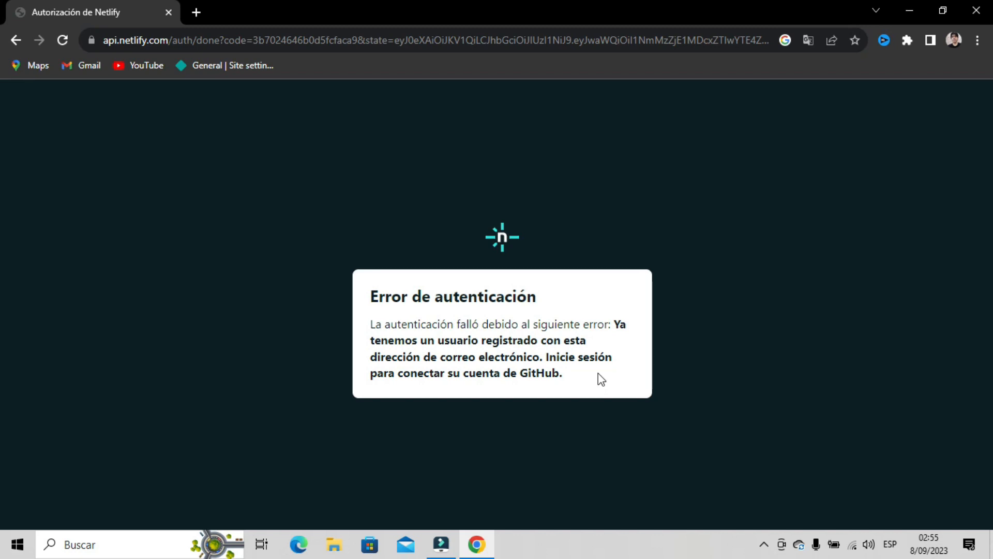
left_click(16, 40)
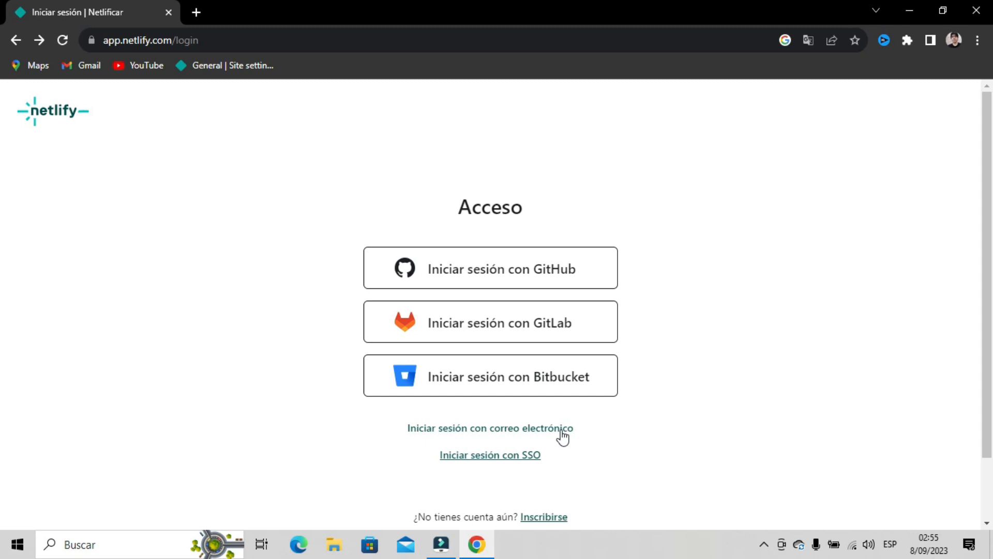
- Sign in by e-mail, entering the account e-mail address and password
left_click(444, 437)
left_click(517, 257)
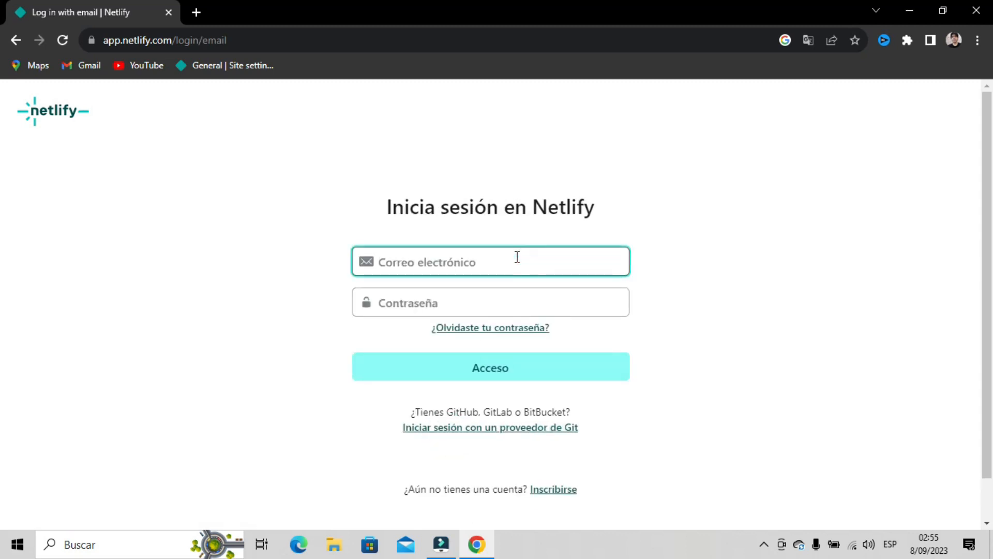
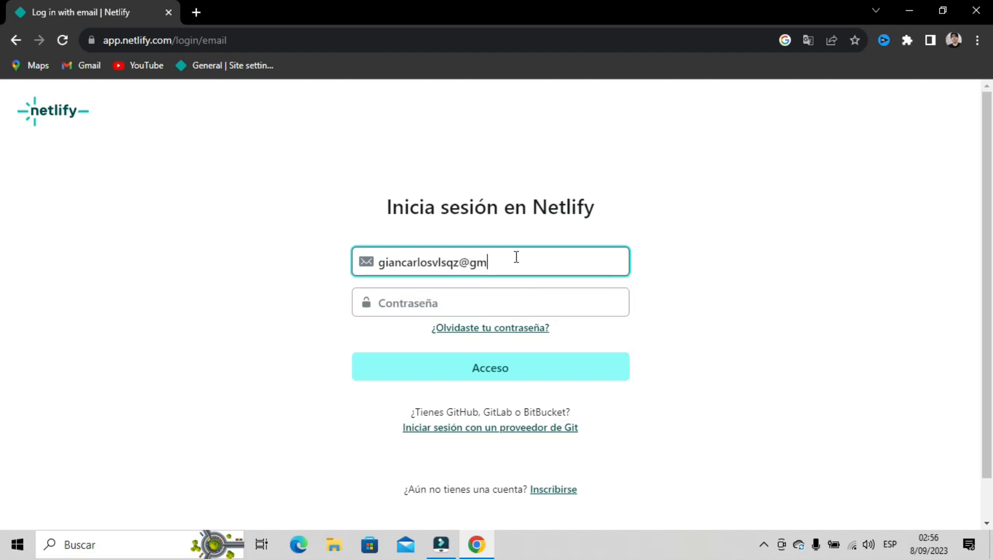
left_click(442, 306)
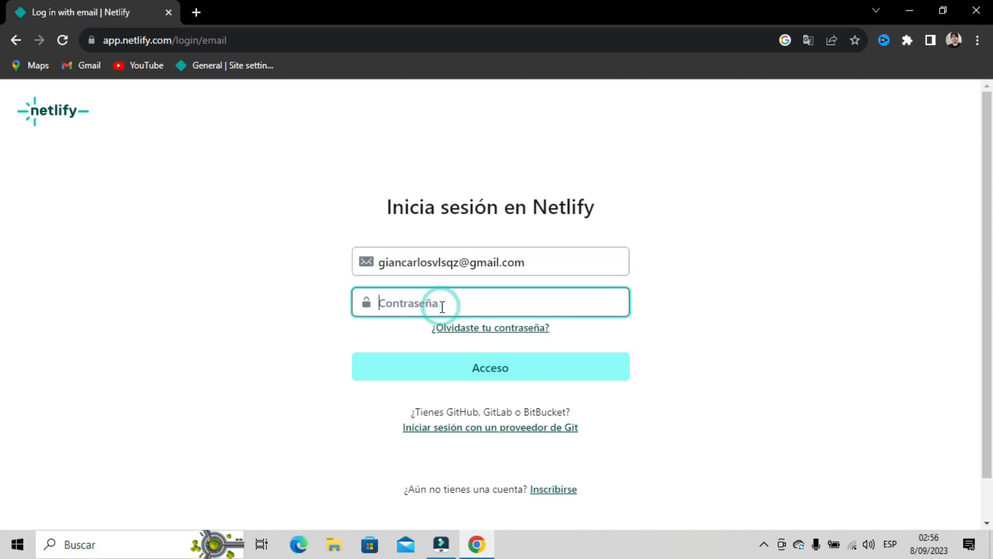
type("••••••••••")
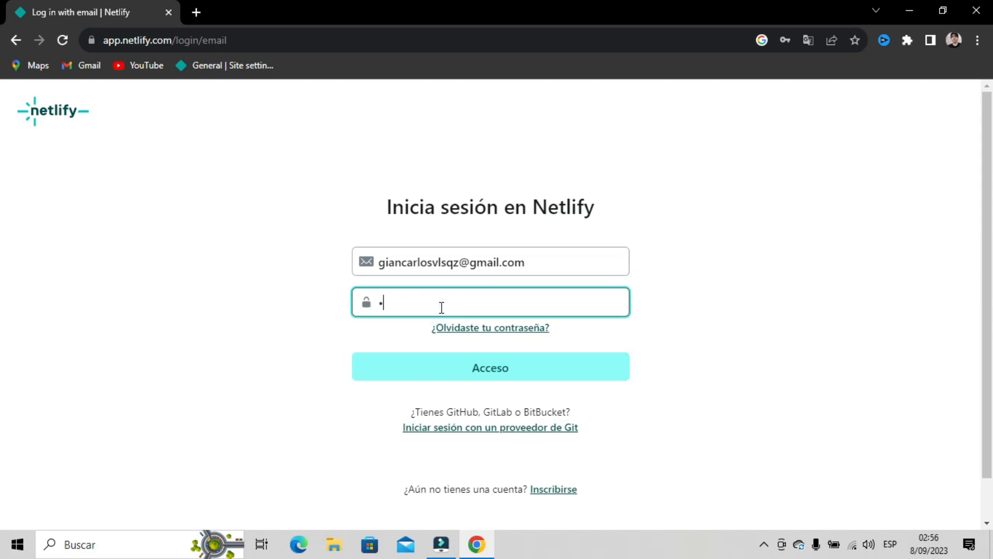
type("•••••••••")
key("Return")
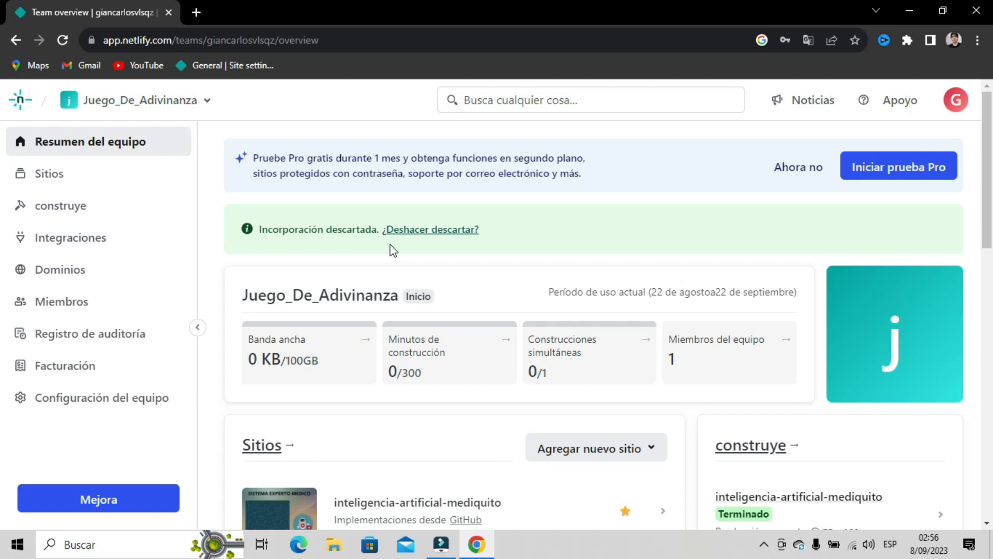
- Open 'Resumen del equipo' and expand the 'Agregar nuevo sitio' dropdown
scroll(393, 258, "down", 5)
scroll(437, 239, "up", 4)
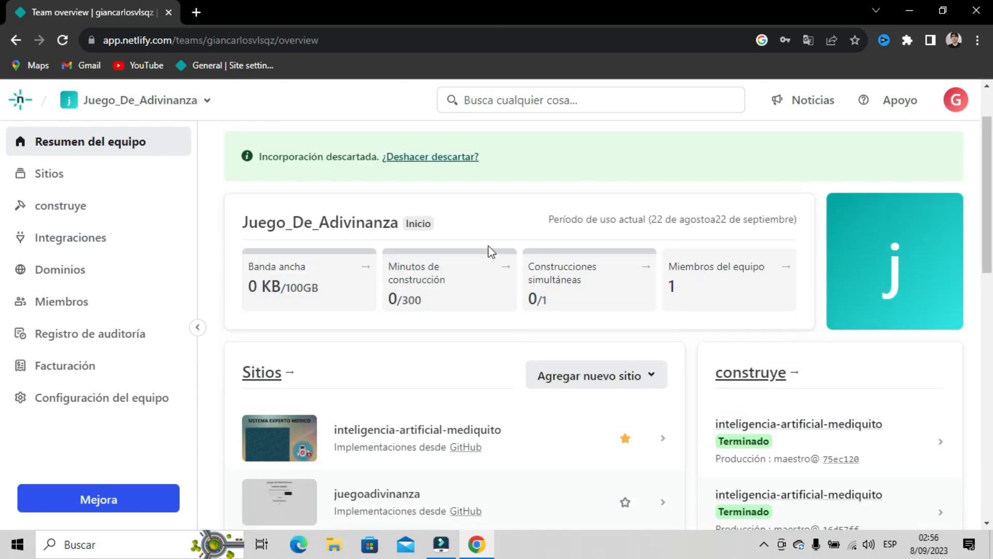
scroll(476, 258, "down", 1)
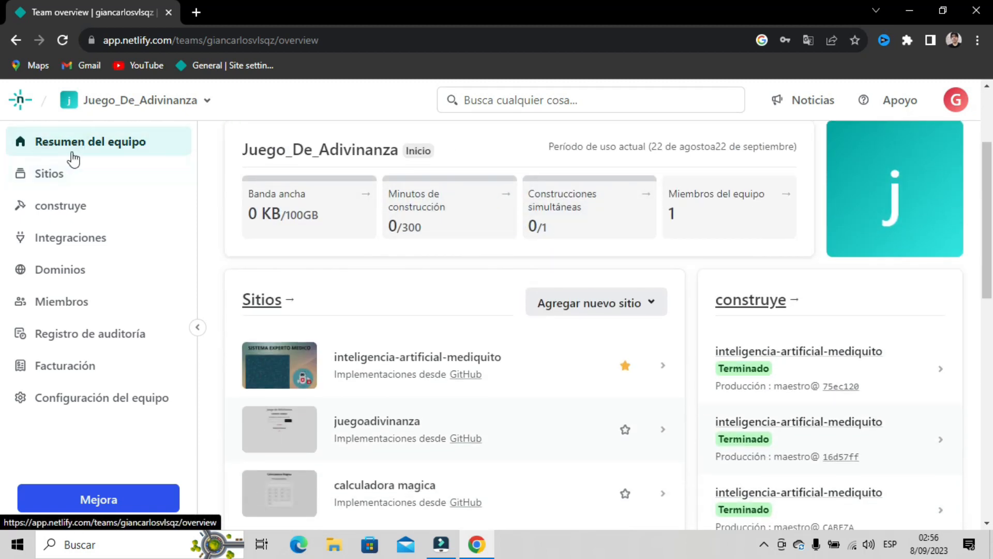
left_click(66, 148)
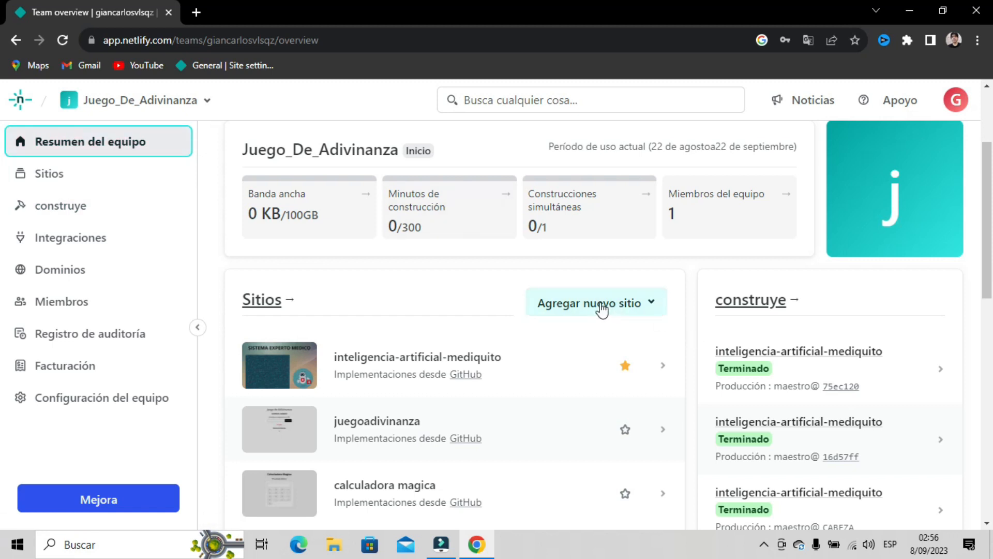
left_click(582, 309)
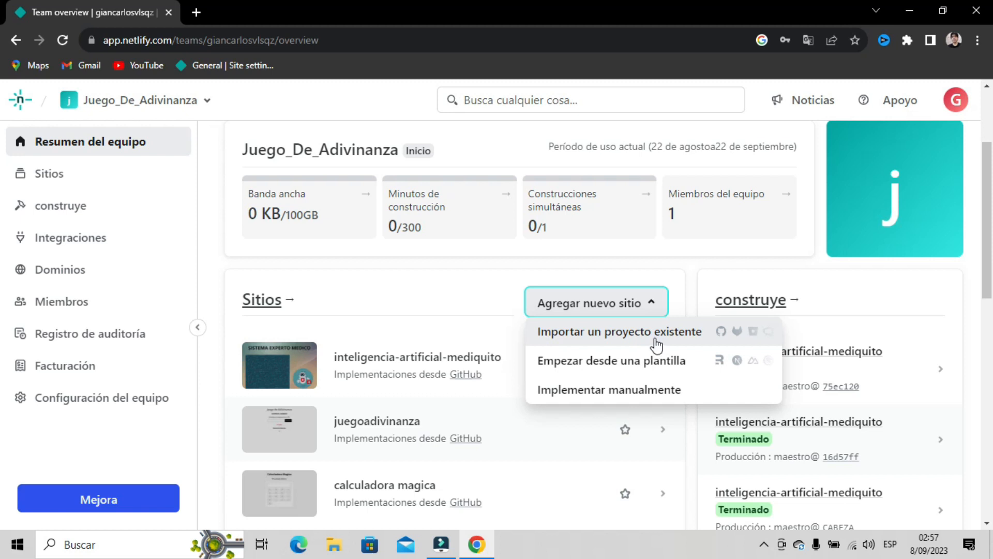
- Open github.com in a new tab and dismiss the translation prompt
left_click(201, 12)
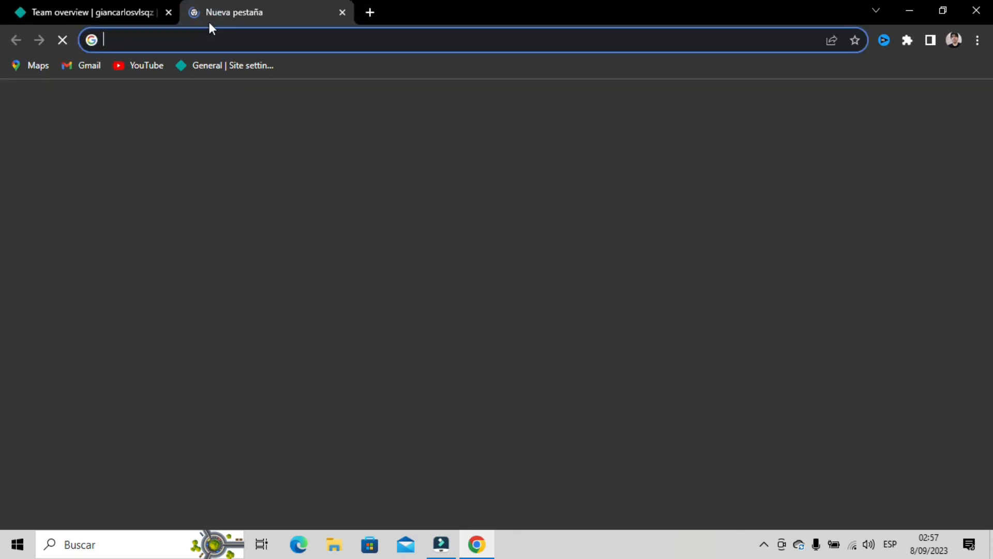
type("github.com")
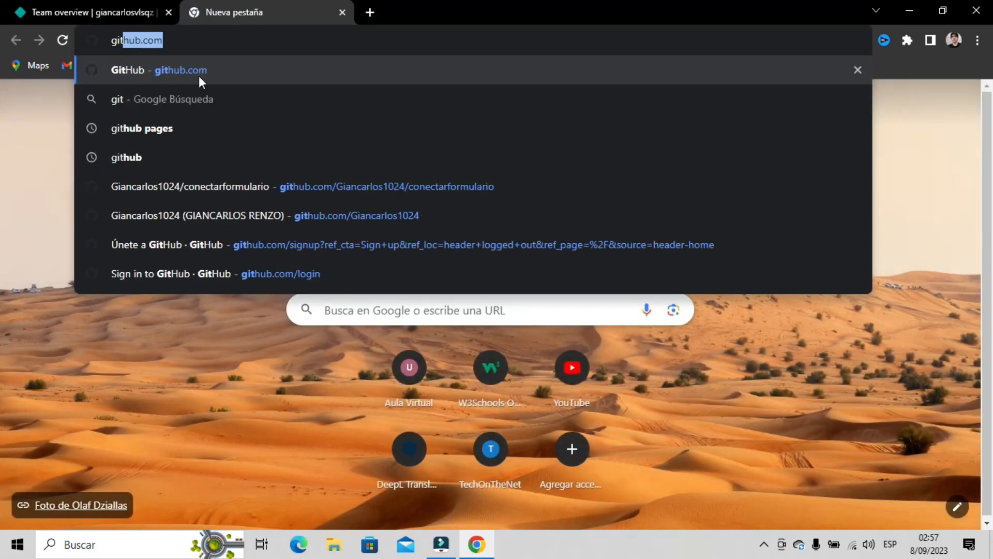
left_click(199, 75)
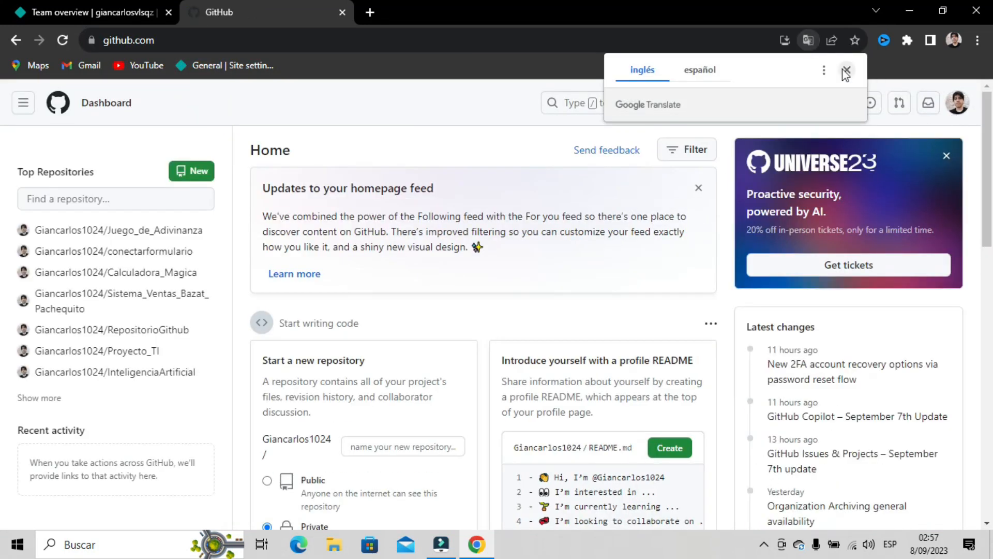
left_click(714, 69)
left_click(846, 70)
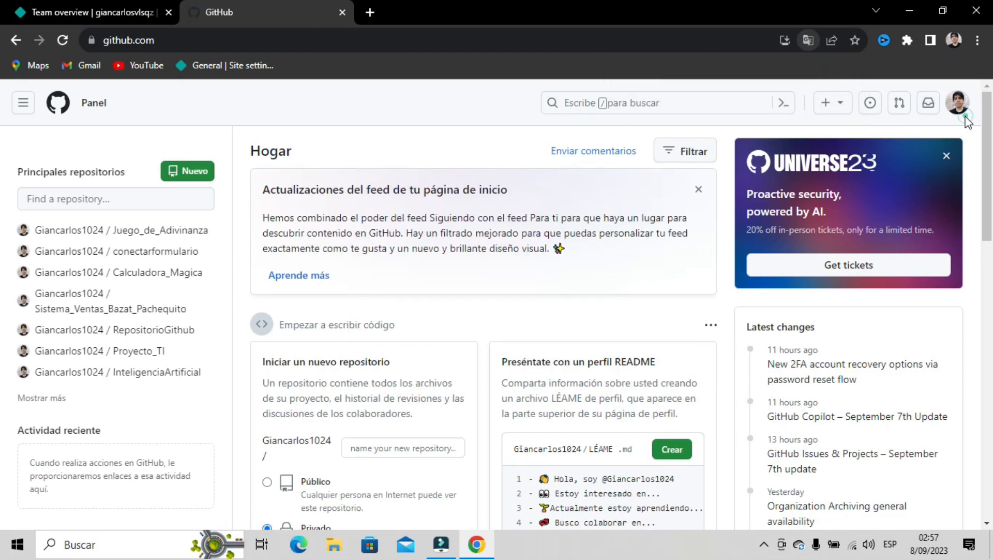
- Browse 'Tus repositorios' to find Juego_de_Adivinanza, then return to the Netlify tab
left_click(958, 104)
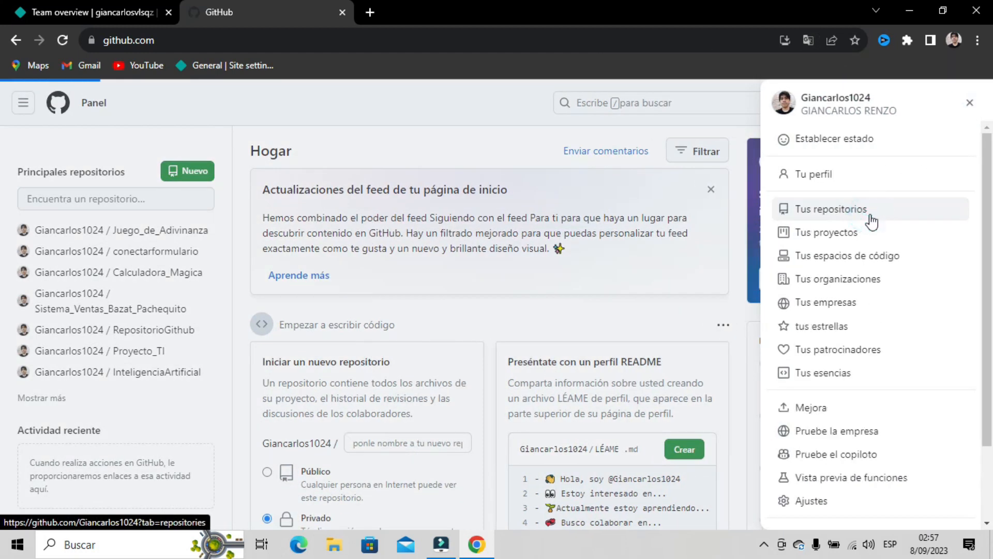
left_click(872, 218)
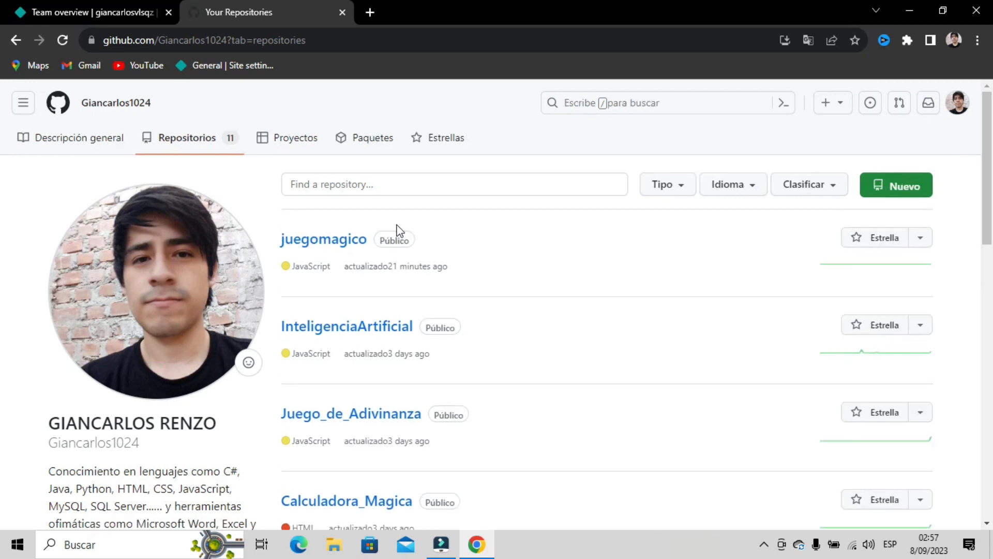
scroll(428, 310, "down", 3)
scroll(434, 332, "up", 3)
scroll(368, 319, "down", 5)
scroll(372, 377, "up", 5)
scroll(372, 370, "down", 5)
scroll(403, 381, "up", 5)
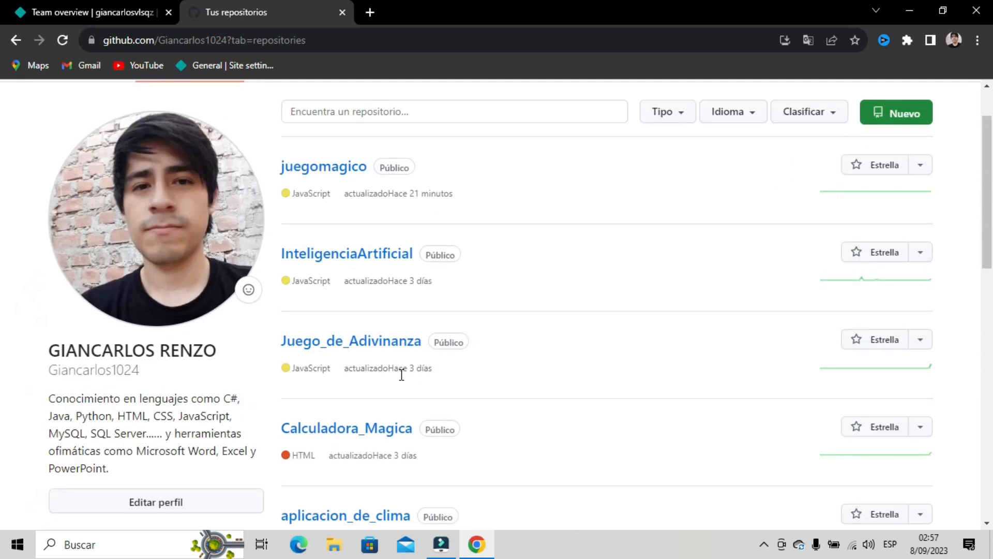
left_click(127, 9)
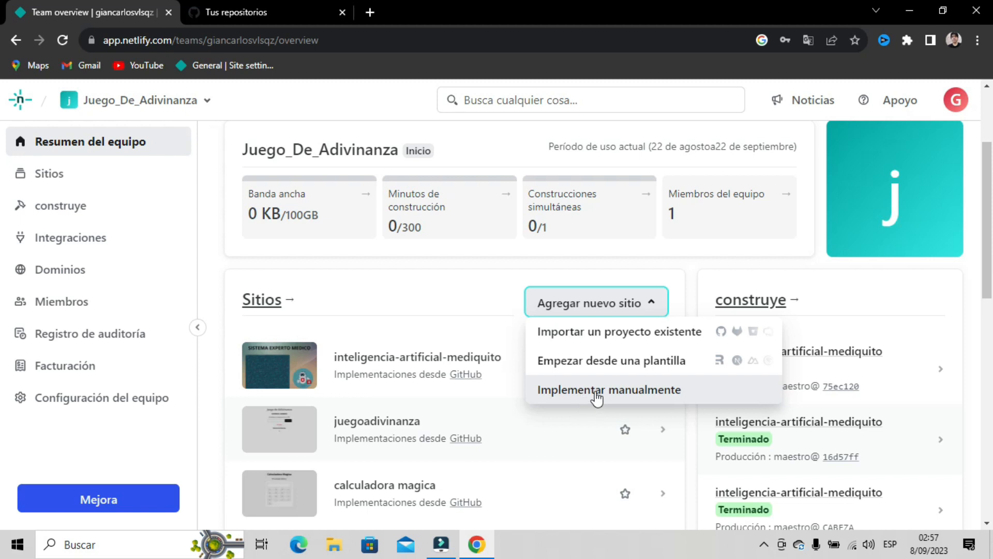
- Open the 'Implementar manualmente' upload page and dock a restored Chrome window on the right
left_click(598, 397)
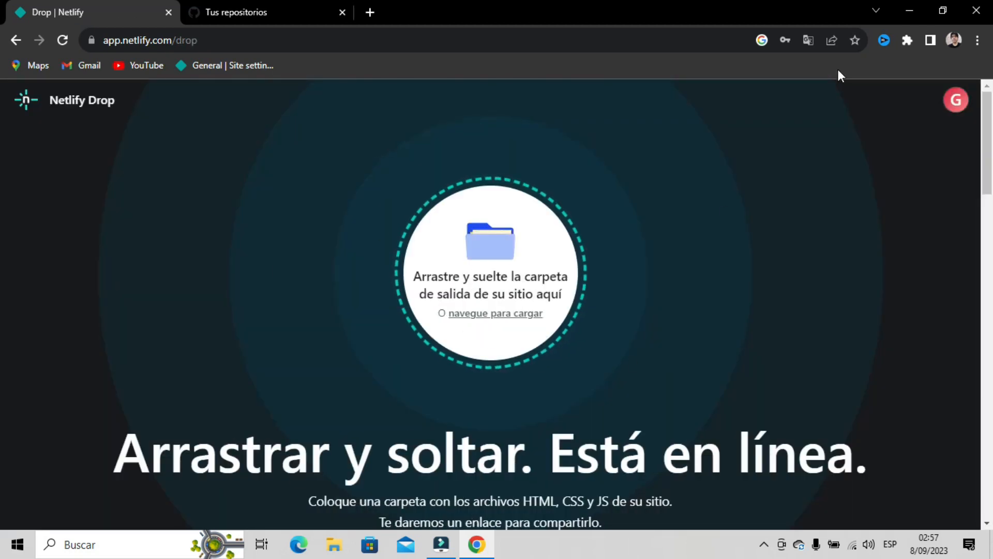
left_click(945, 12)
left_click_drag(370, 26, 835, 34)
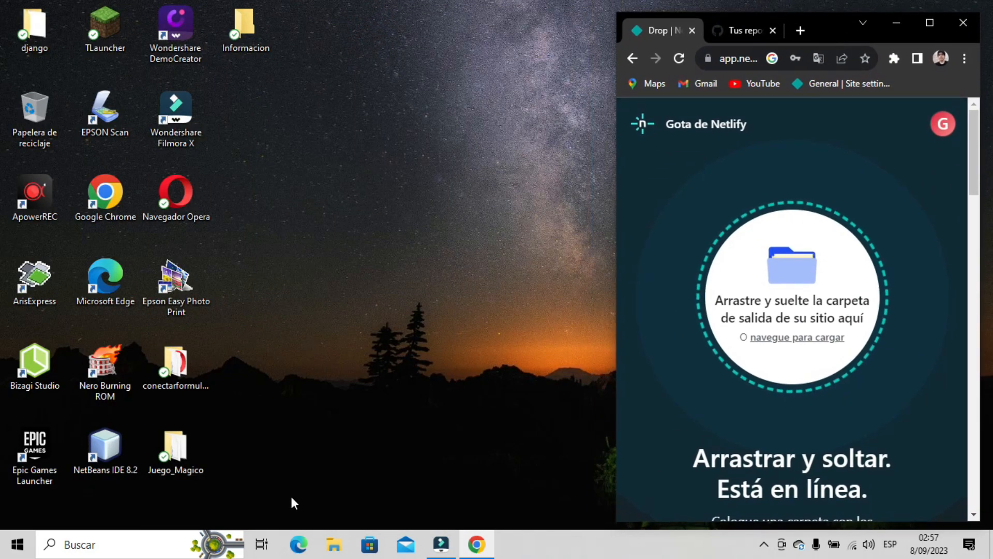
- Drag the Juego_Magico folder from Escritorio in File Explorer onto the Netlify Drop circle
left_click(334, 544)
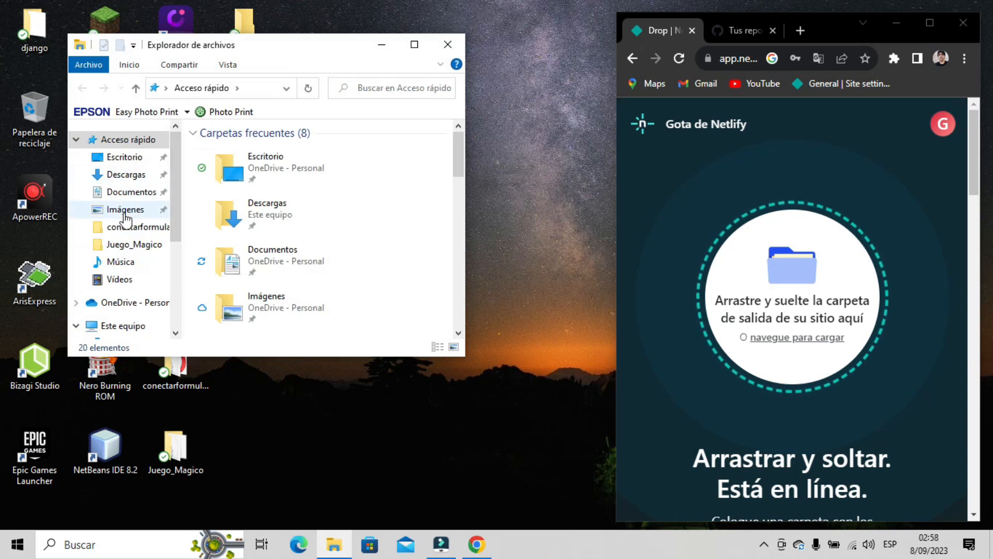
left_click(117, 157)
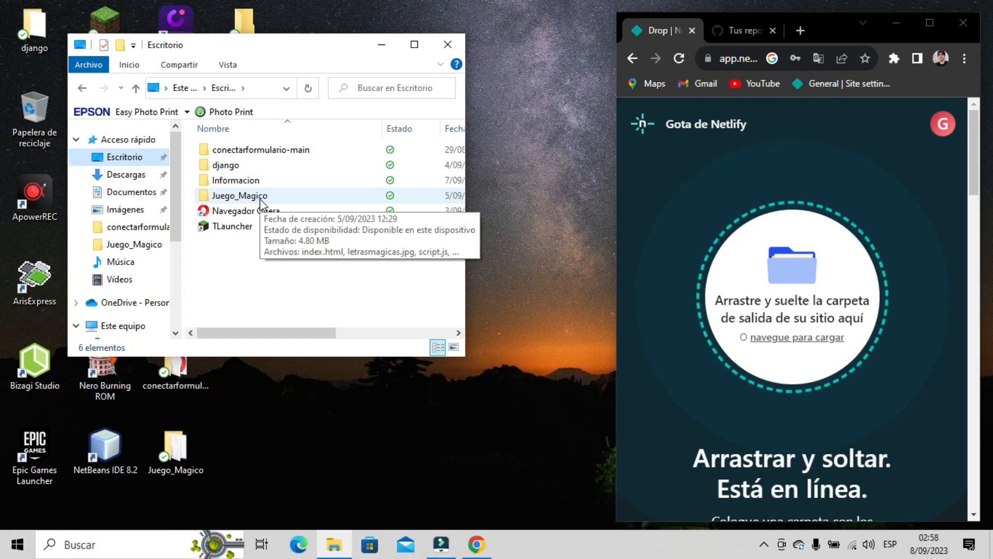
left_click_drag(271, 198, 504, 196)
left_click_drag(388, 332, 223, 331)
left_click_drag(259, 195, 817, 282)
- Complete the Juego_Magico upload, maximize Chrome, and open the published production site
left_click(382, 44)
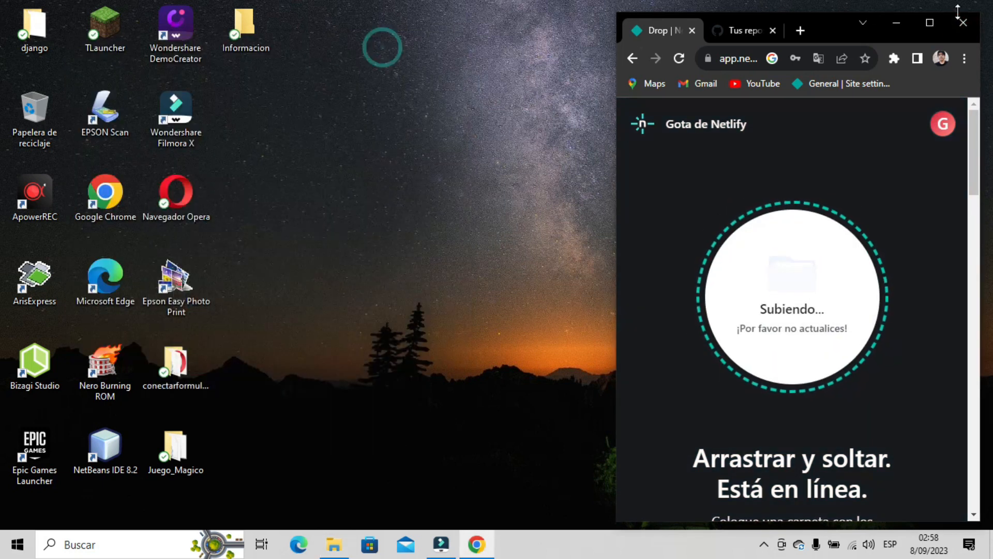
left_click(931, 24)
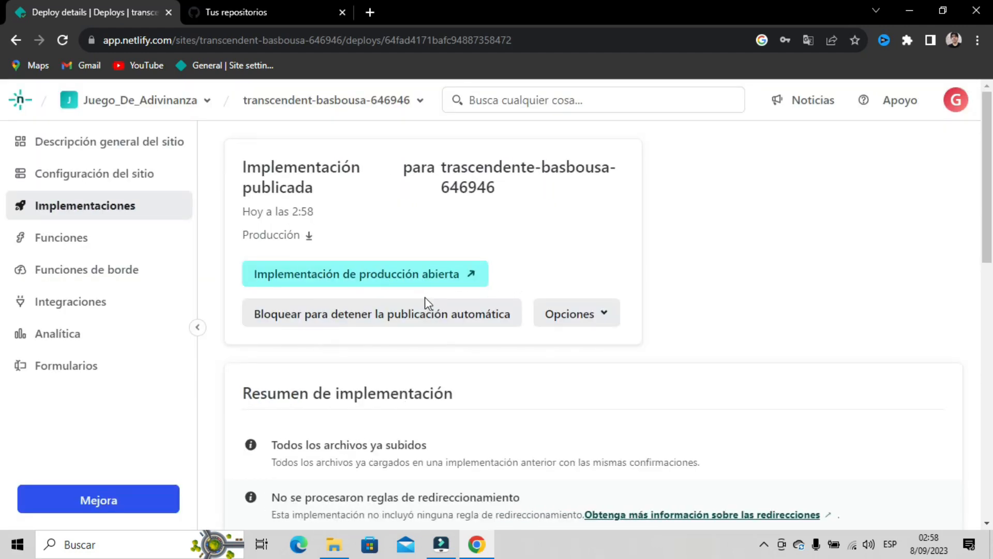
scroll(477, 377, "down", 1)
scroll(349, 266, "up", 1)
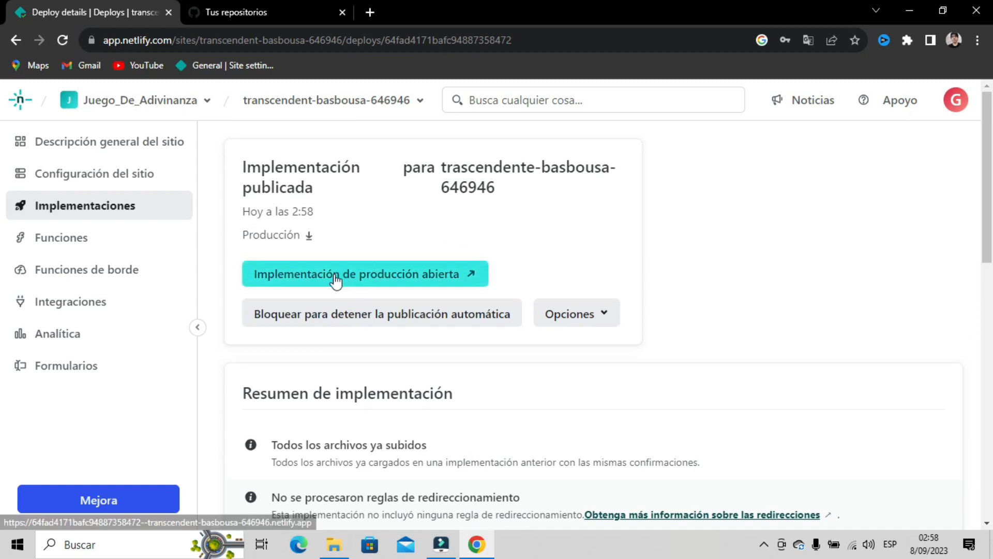
left_click(389, 279)
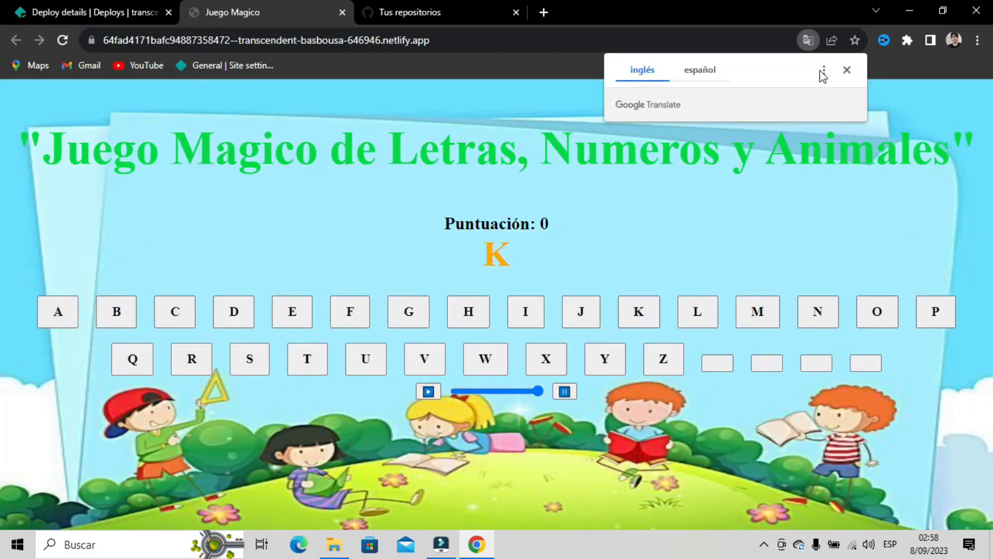
- Close the Google Translate popup covering the Juego Magico game page
left_click(846, 70)
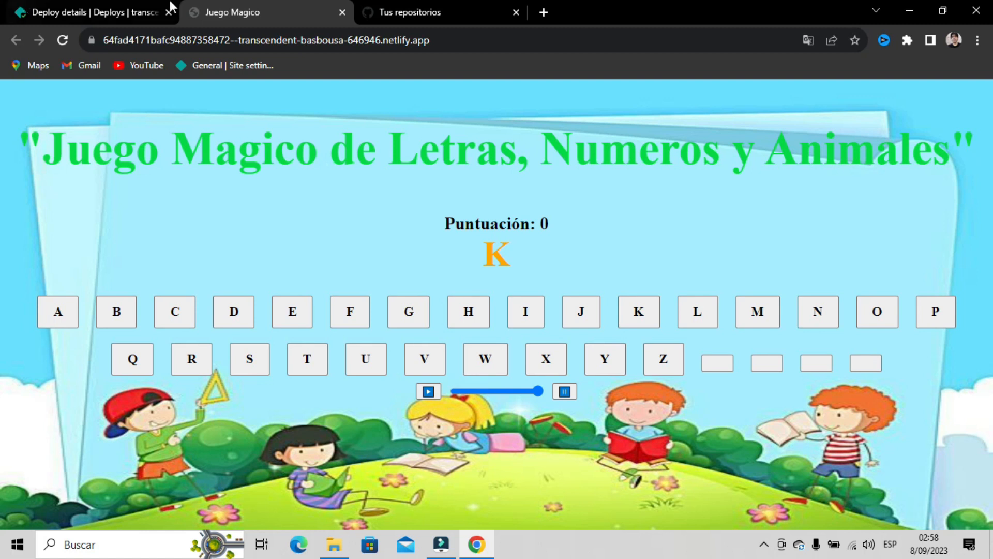
- Open the juegomagico repository from the GitHub repositories list
left_click(398, 6)
scroll(949, 212, "up", 2)
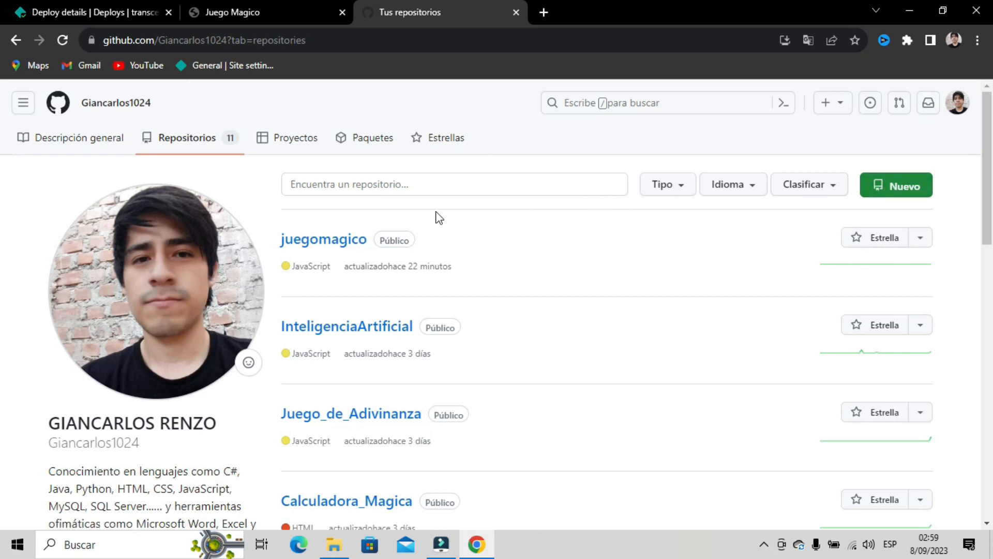
scroll(466, 254, "down", 8)
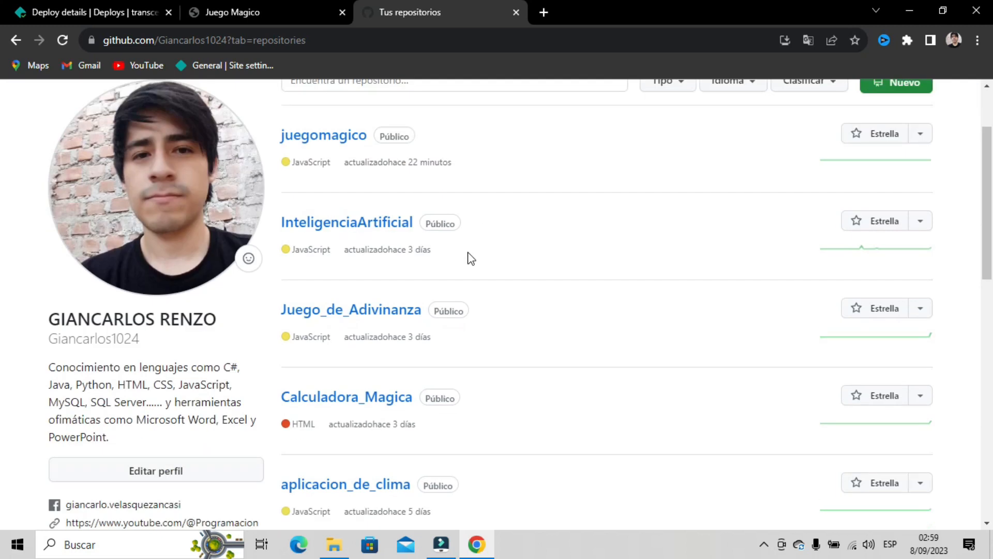
scroll(543, 276, "up", 1)
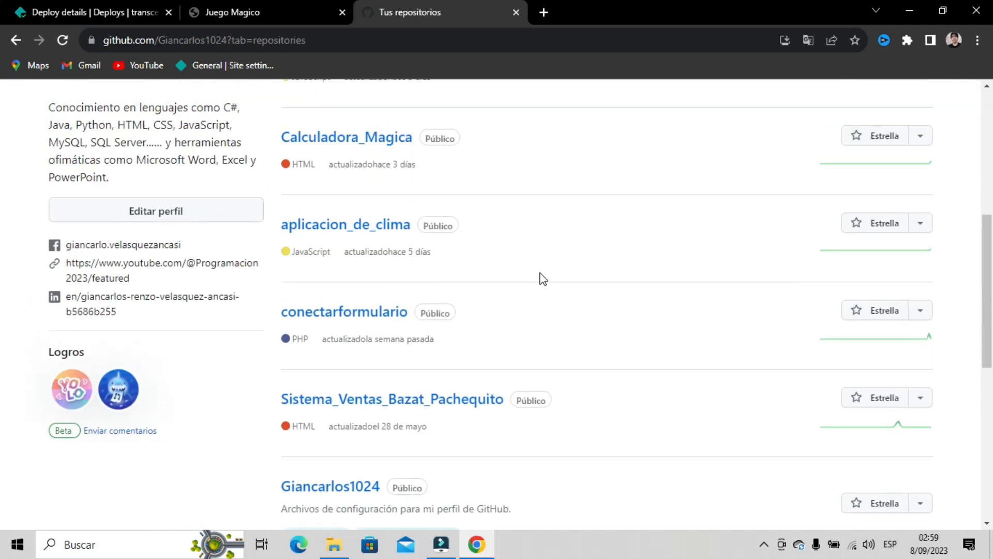
scroll(545, 279, "up", 7)
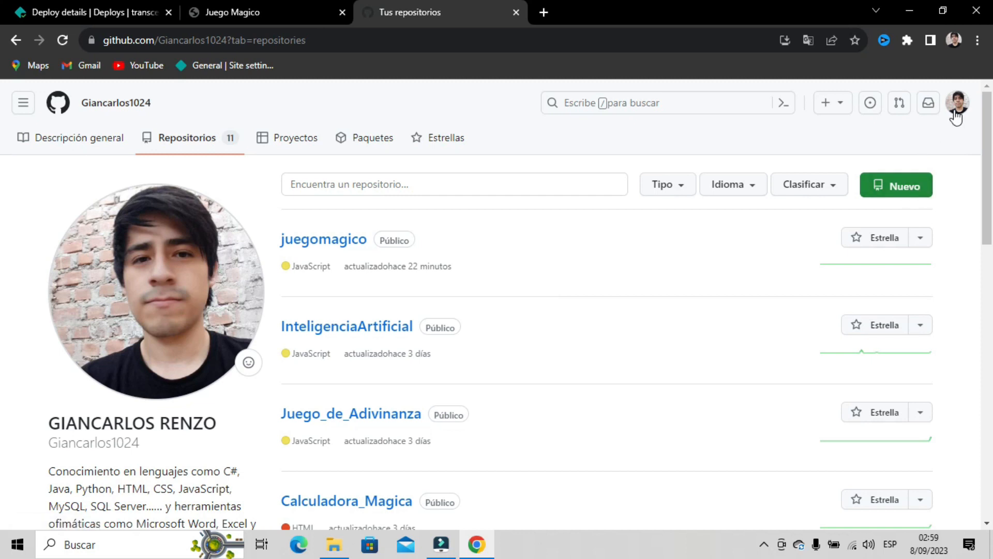
left_click(309, 248)
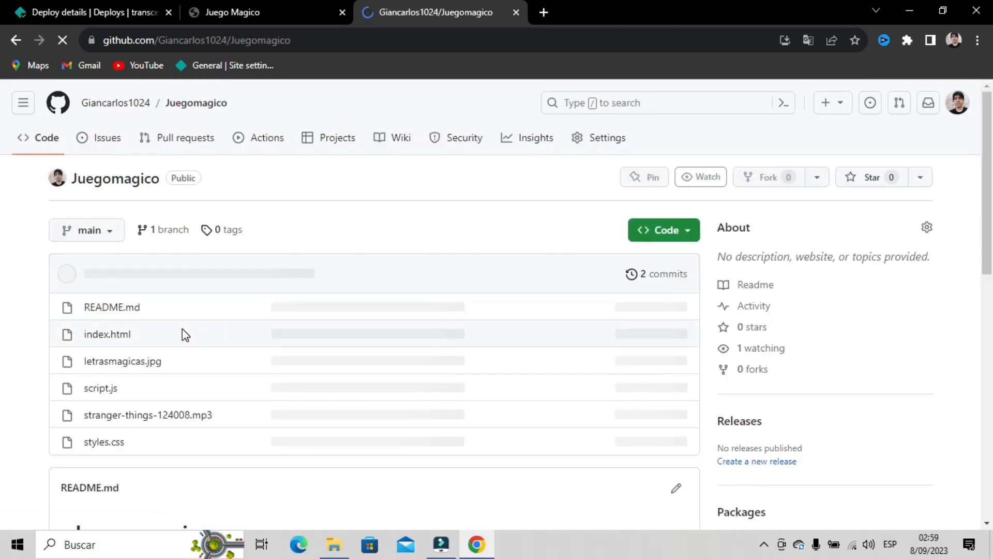
- Check the Código download options, then scroll down to the repository files and README
scroll(171, 439, "down", 2)
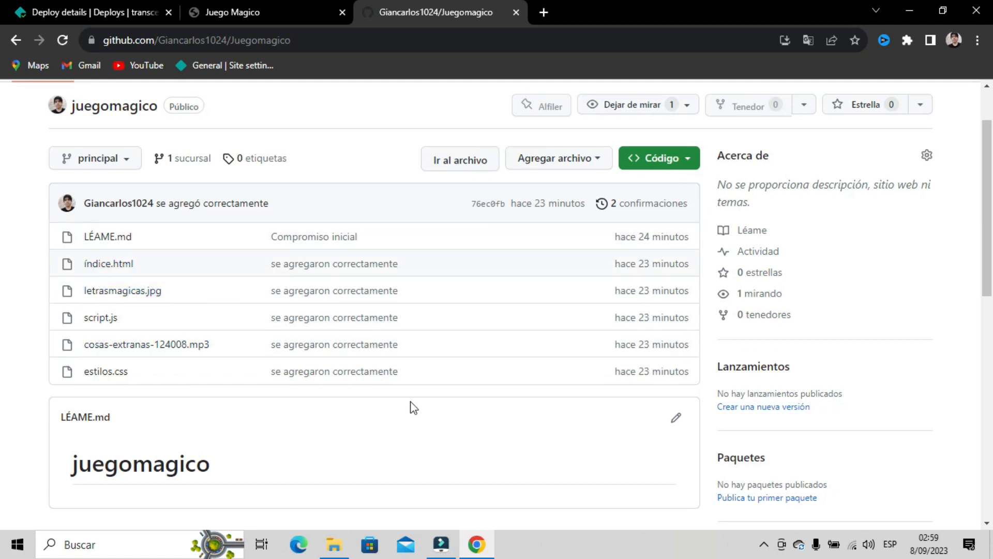
scroll(222, 395, "down", 4)
scroll(206, 246, "up", 2)
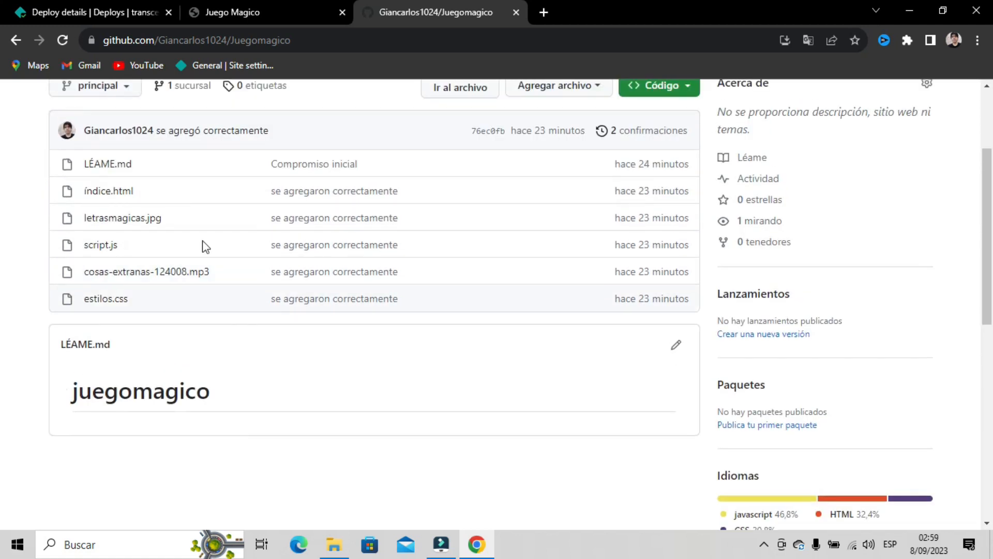
scroll(716, 171, "up", 3)
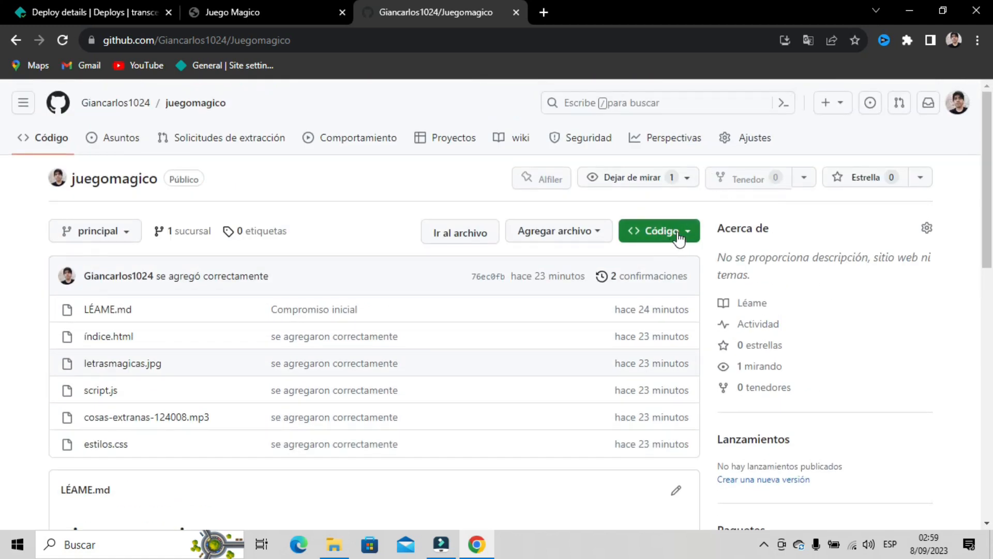
left_click(686, 234)
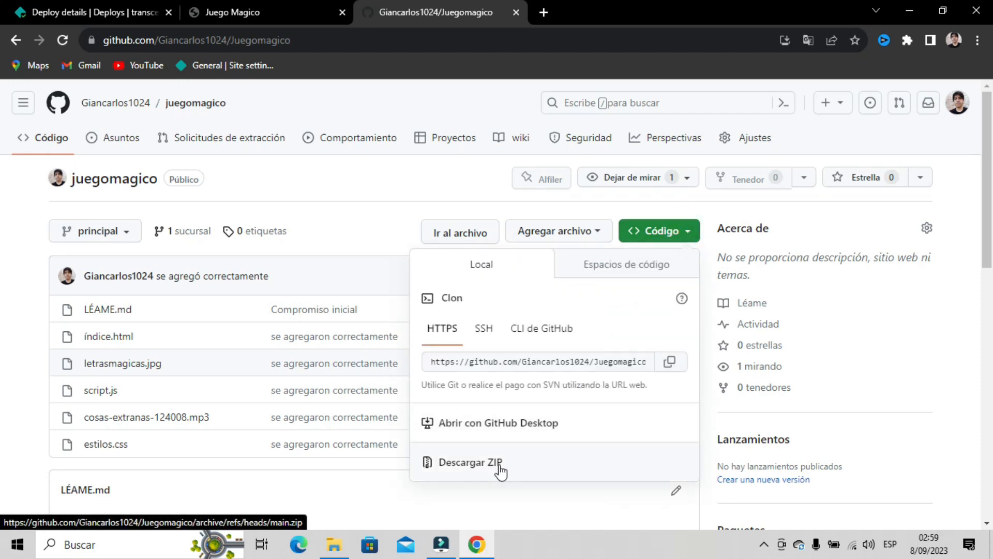
left_click(2, 294)
scroll(143, 256, "down", 3)
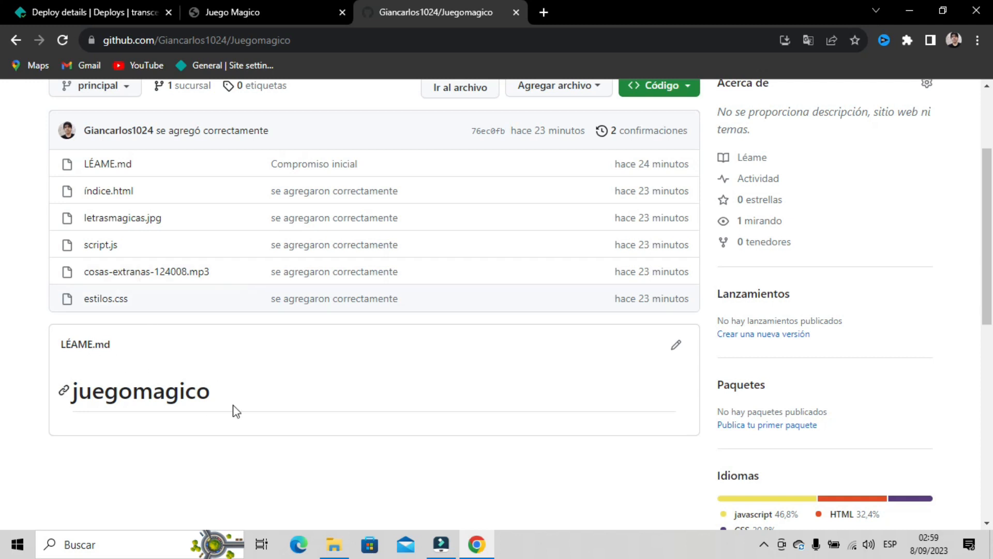
- Start the Juego Magico background music and turn its volume down
left_click(240, 11)
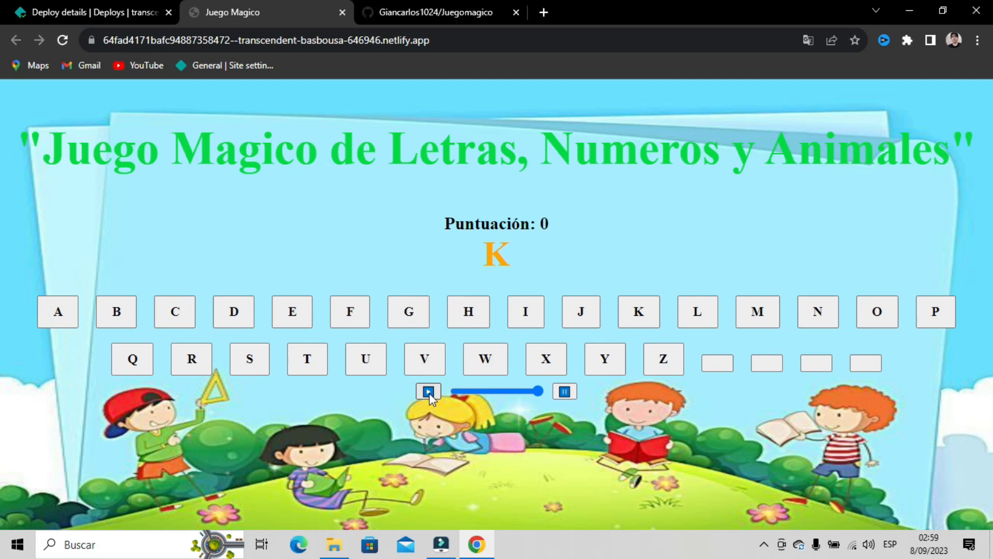
left_click(428, 392)
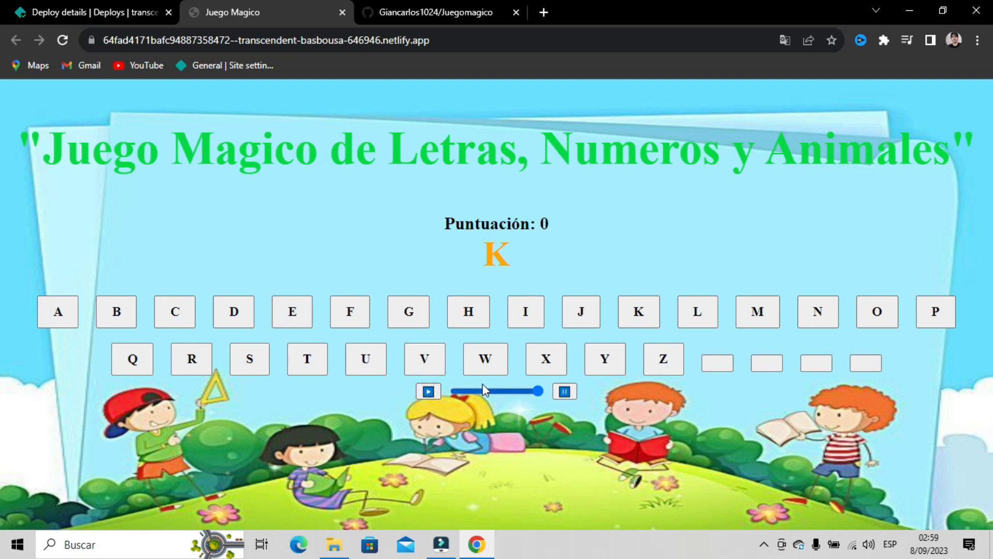
left_click(471, 391)
- Answer the letter with K and accept, bringing the score to Puntuación: 1
left_click(642, 318)
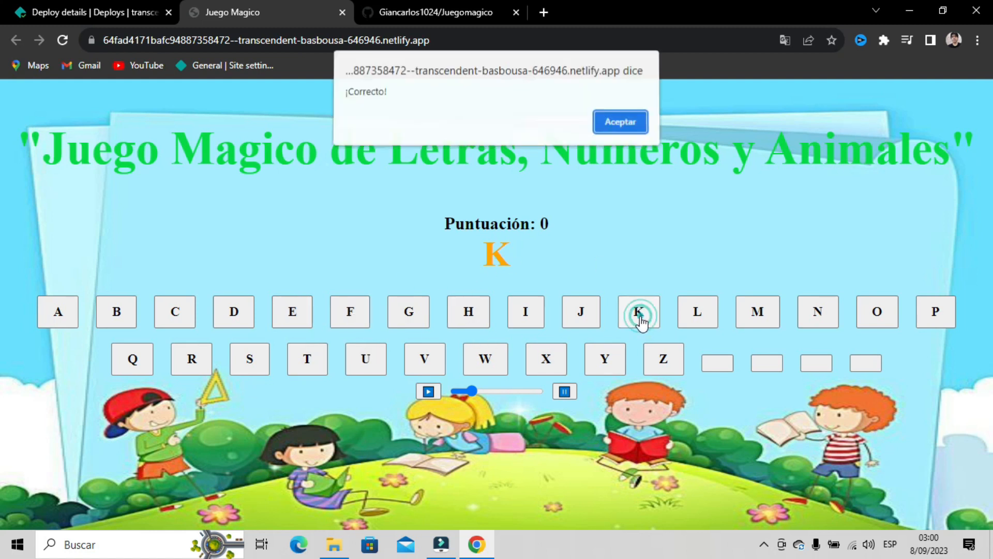
left_click(610, 130)
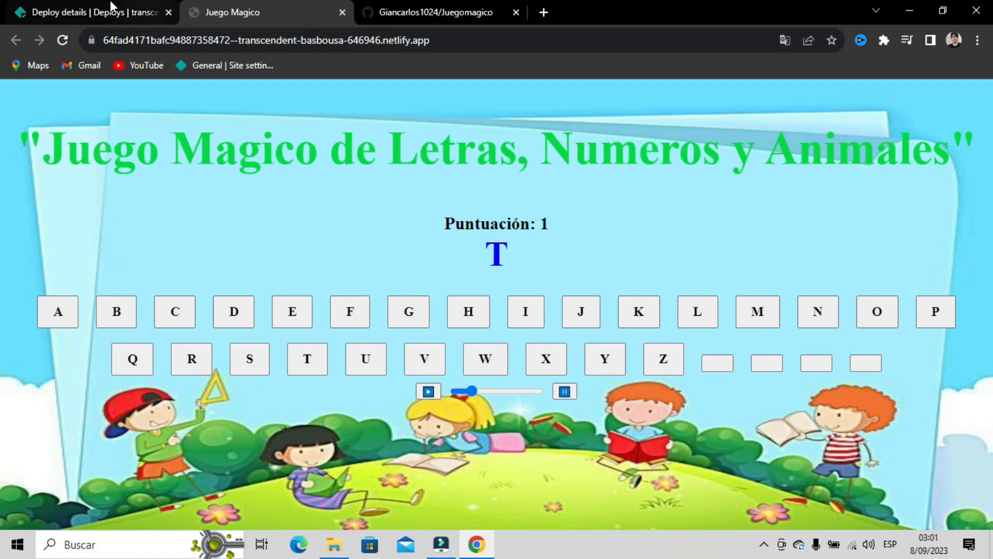
left_click(88, 19)
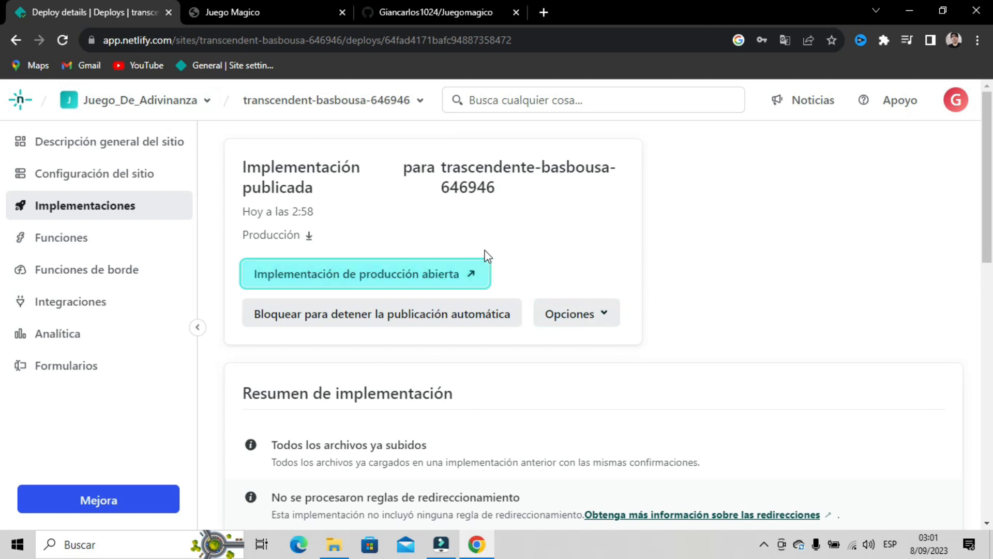
- In Site details, change the site name to juegomagico2023 and save
left_click(78, 177)
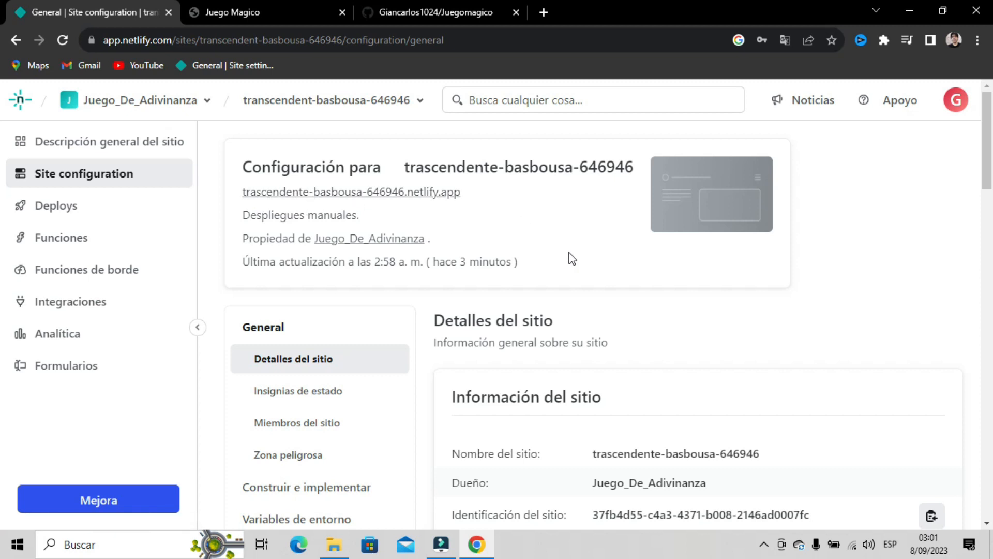
scroll(564, 262, "down", 5)
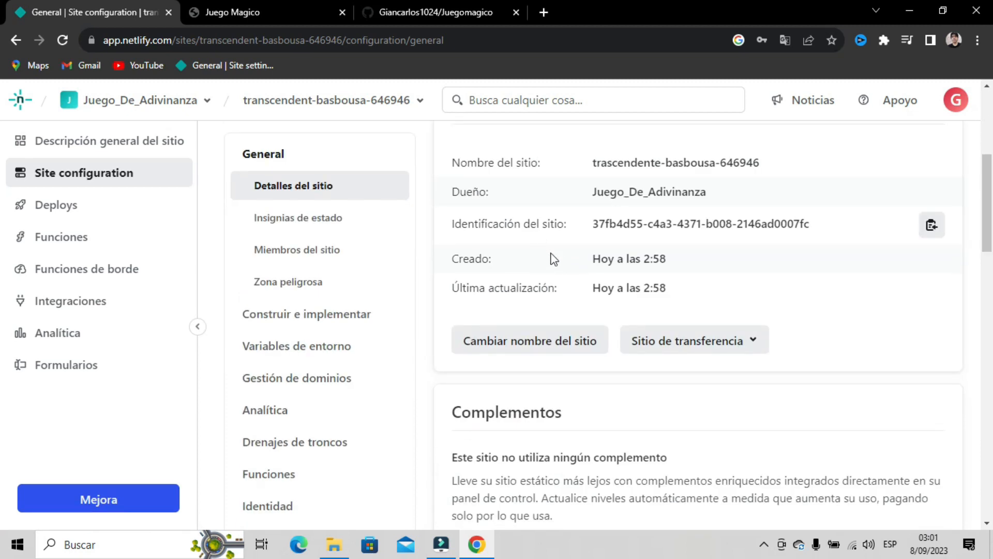
left_click(515, 347)
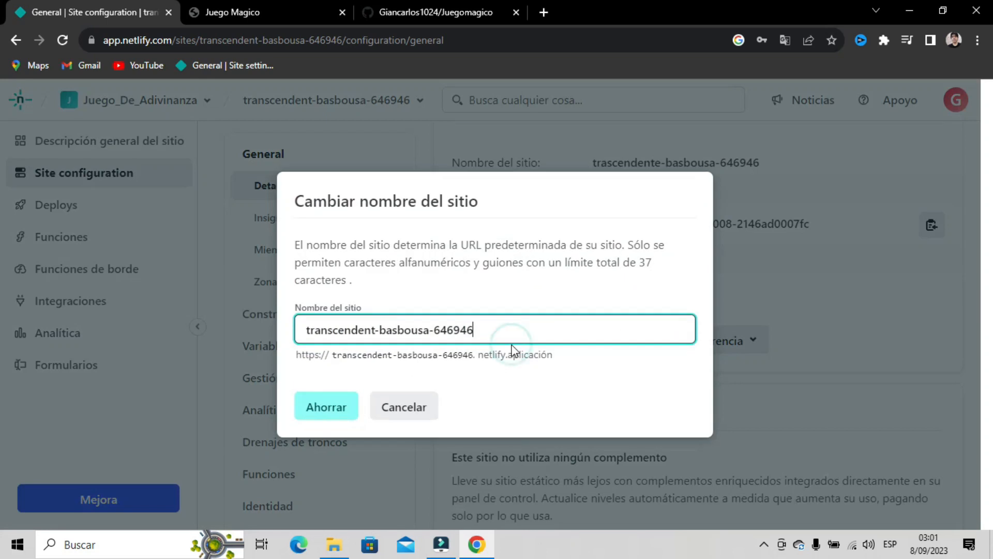
triple_click(501, 328)
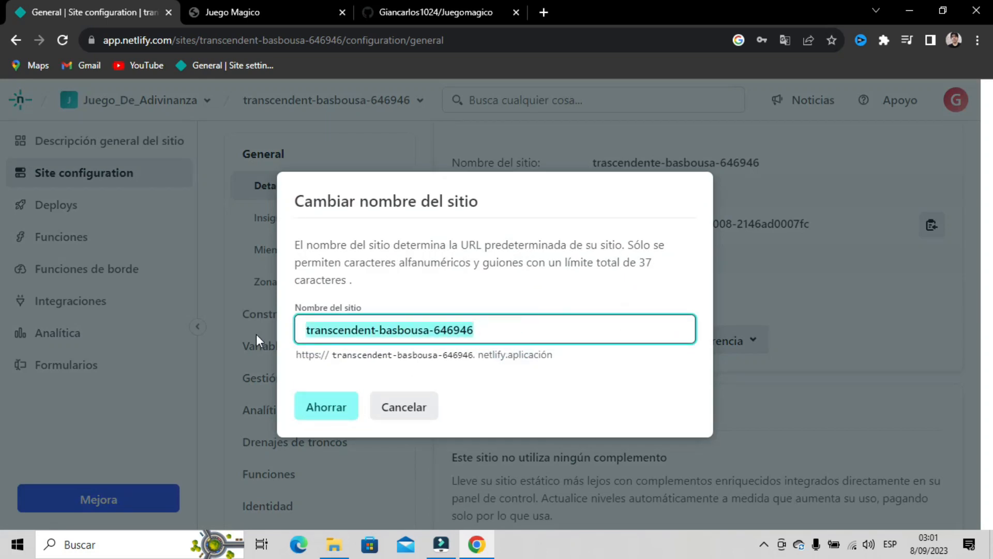
type("juegomagico")
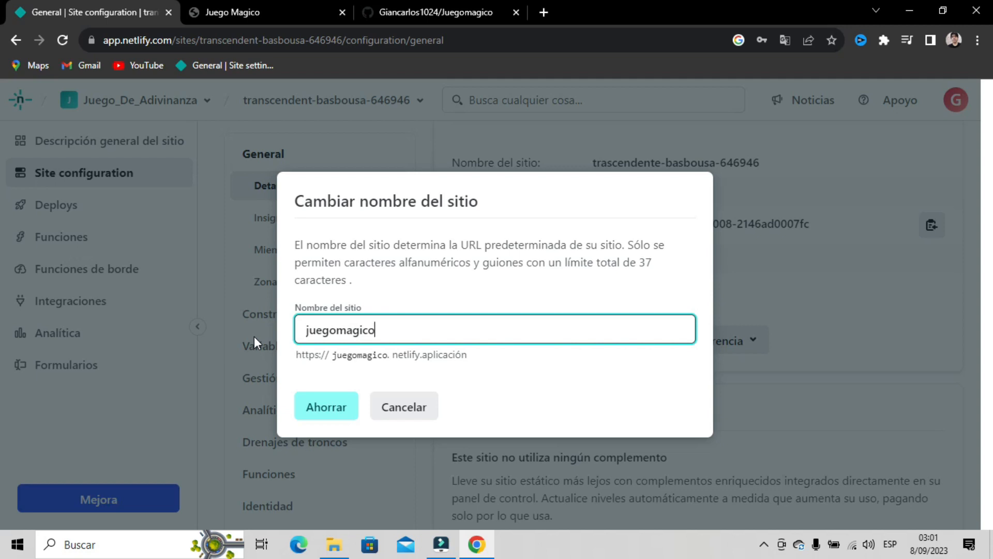
type("2023")
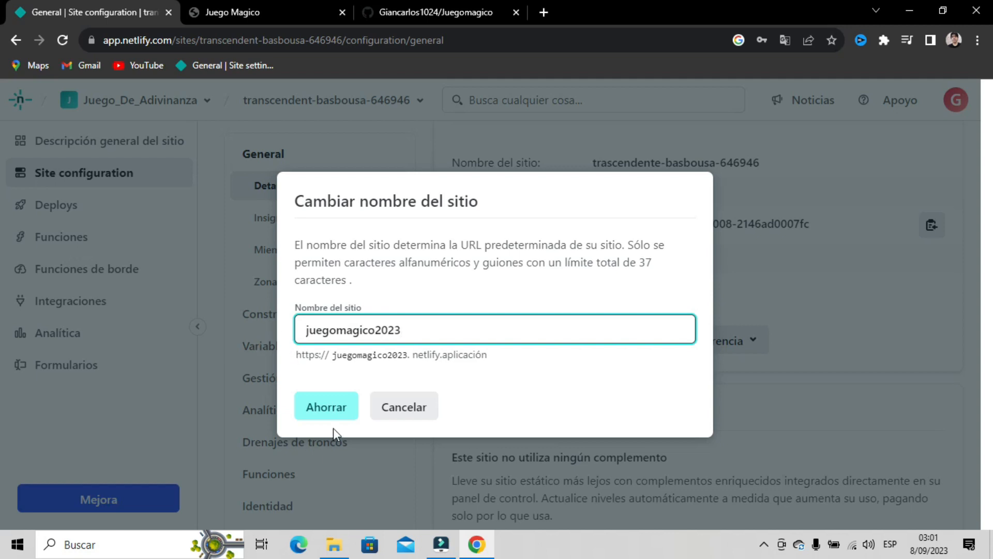
left_click(321, 408)
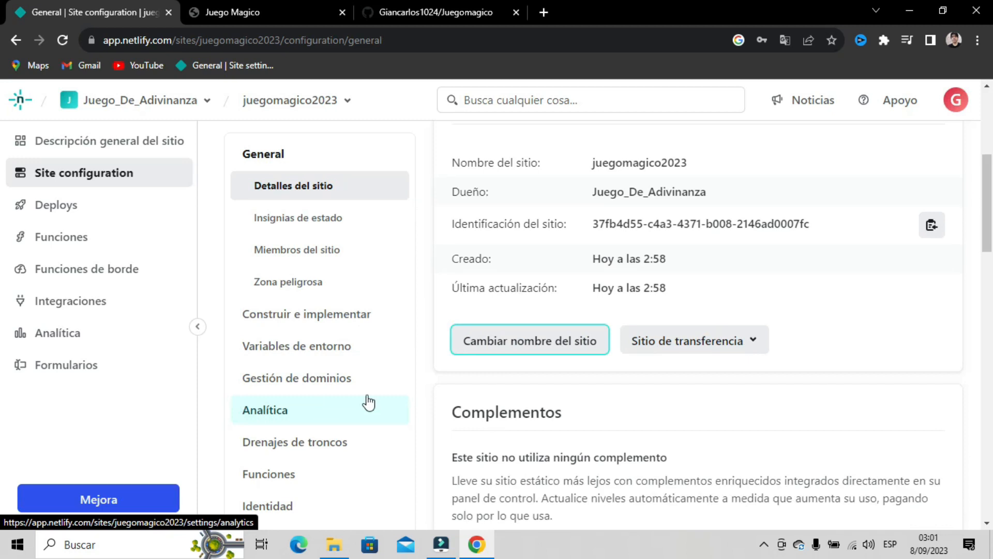
- Reload the Site configuration page to show the juegomagico2023.netlify.app address
scroll(570, 326, "up", 3)
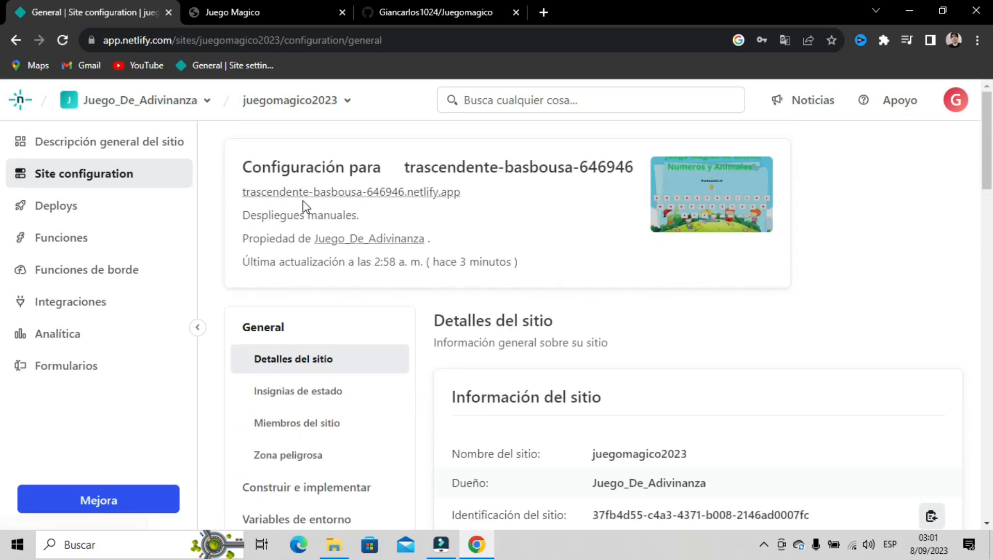
left_click(60, 41)
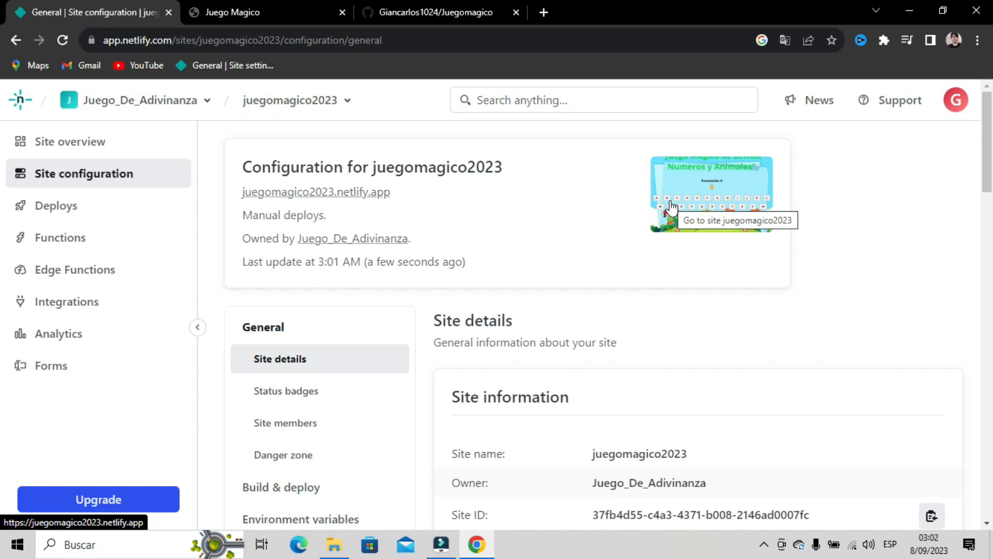
- Open juegomagico2023.netlify.app in a new tab, replacing the old game tab, and decline translation
scroll(459, 233, "down", 1)
scroll(393, 217, "up", 1)
right_click(308, 194)
left_click(339, 205)
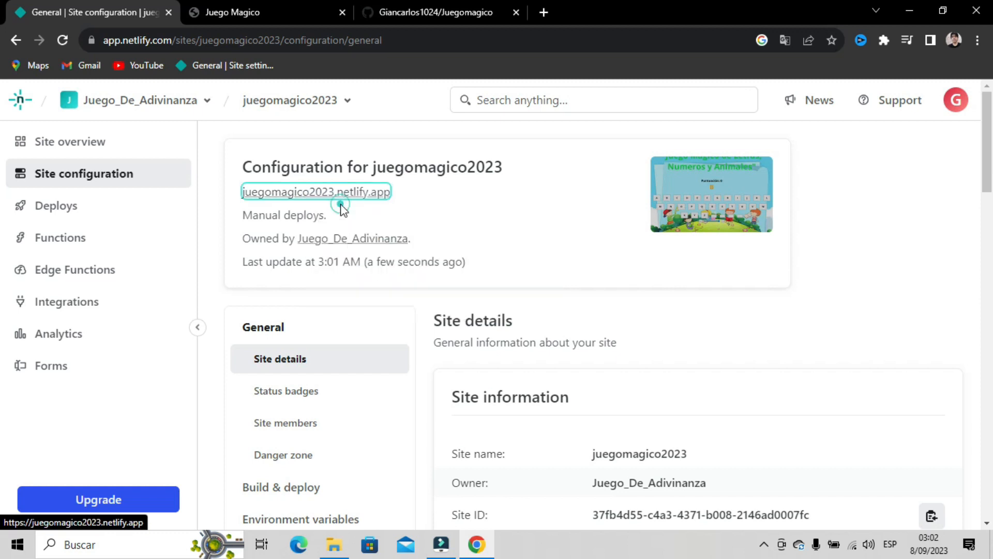
left_click(514, 12)
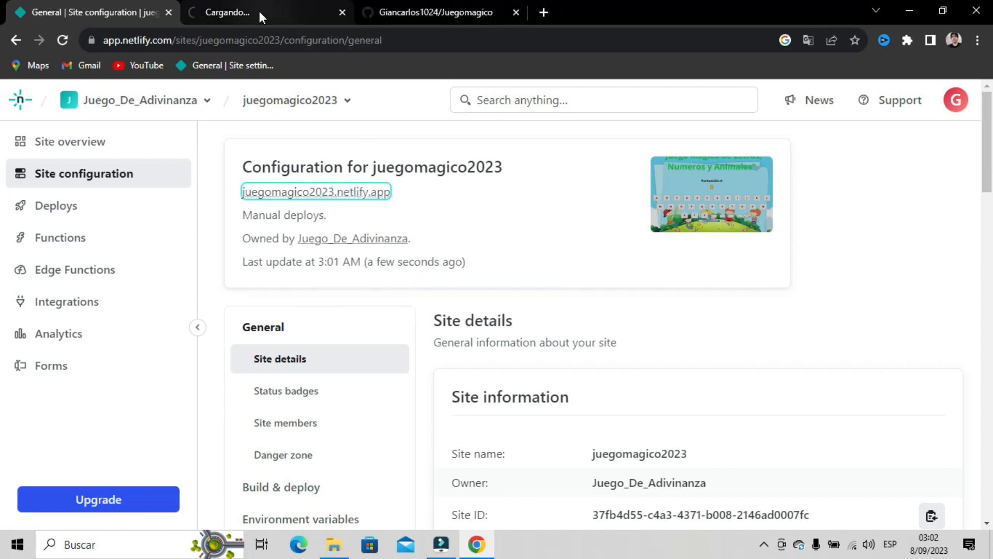
left_click(259, 9)
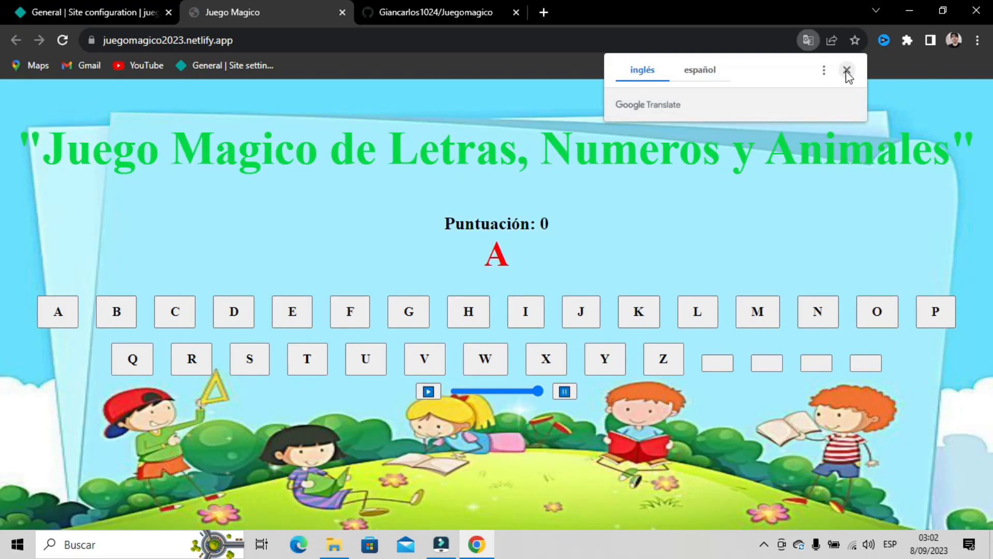
left_click(847, 71)
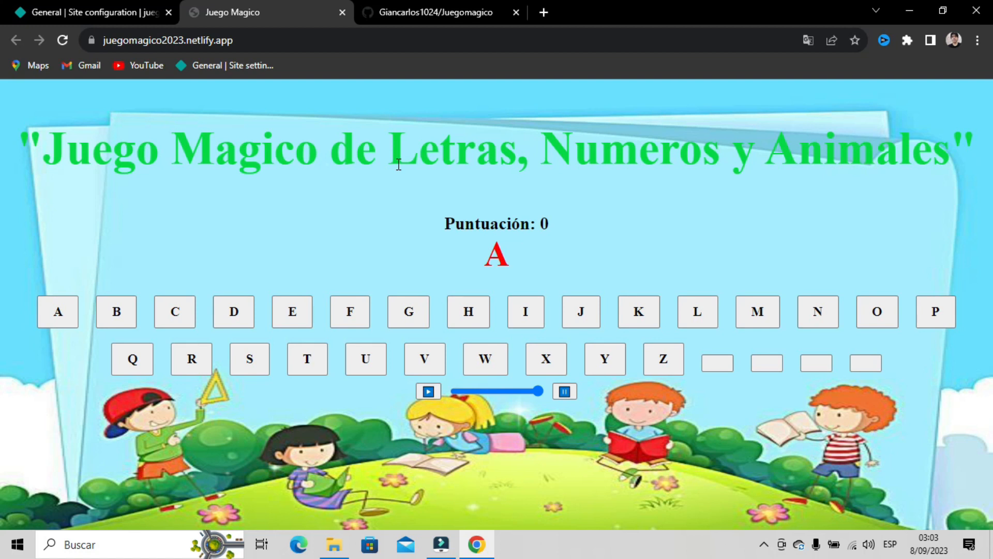
- Look back at the Netlify settings and the game, then return to the GitHub repository
left_click(113, 12)
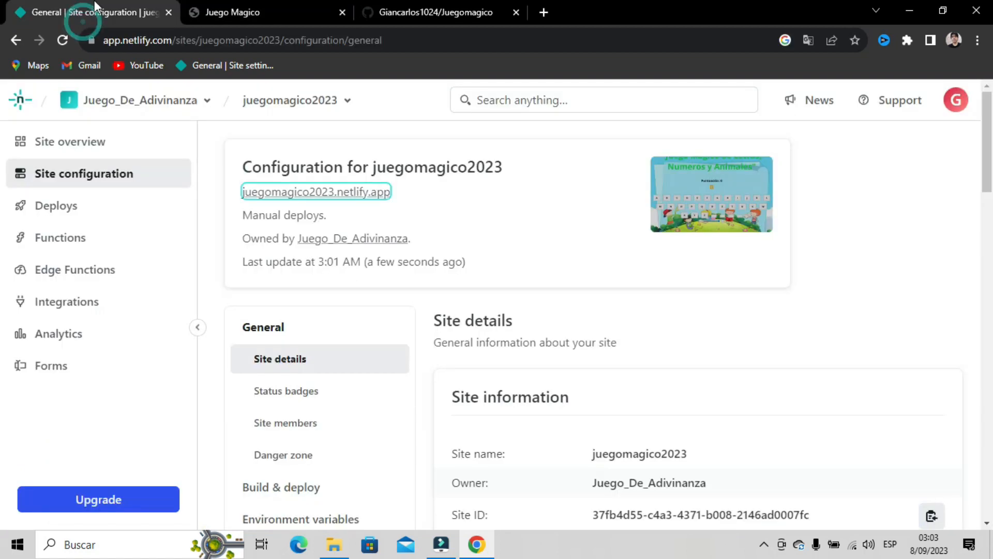
right_click(329, 196)
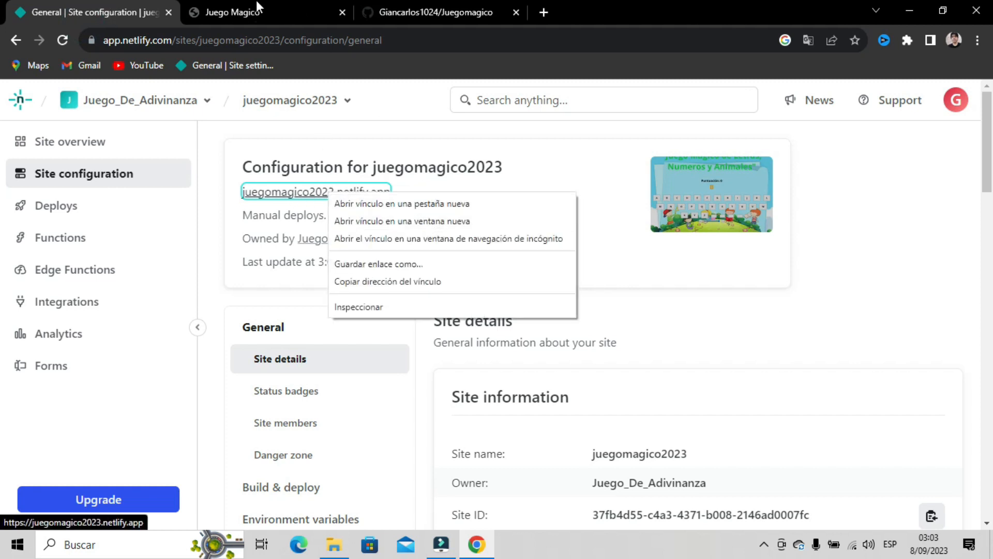
left_click(256, 5)
left_click(102, 40)
key("ctrl+c")
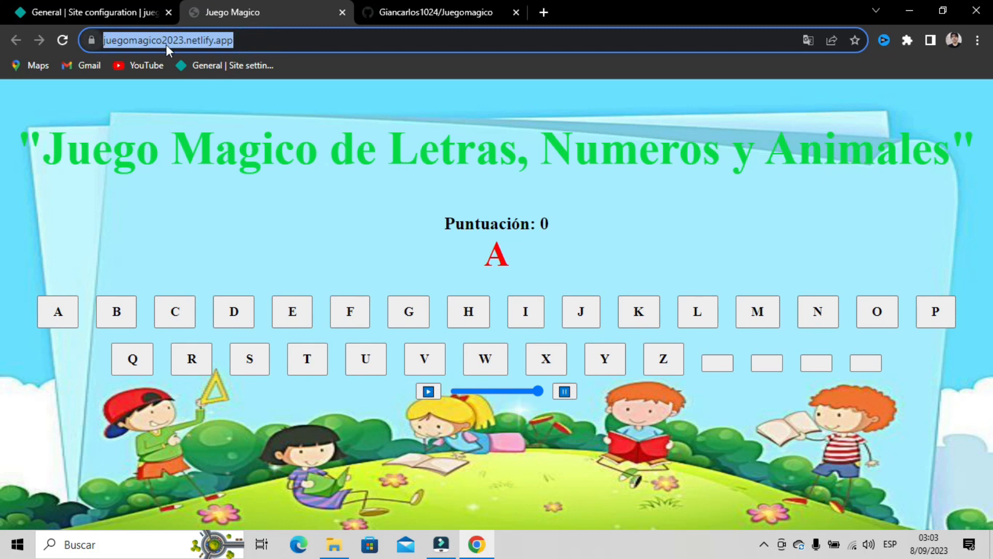
left_click(445, 12)
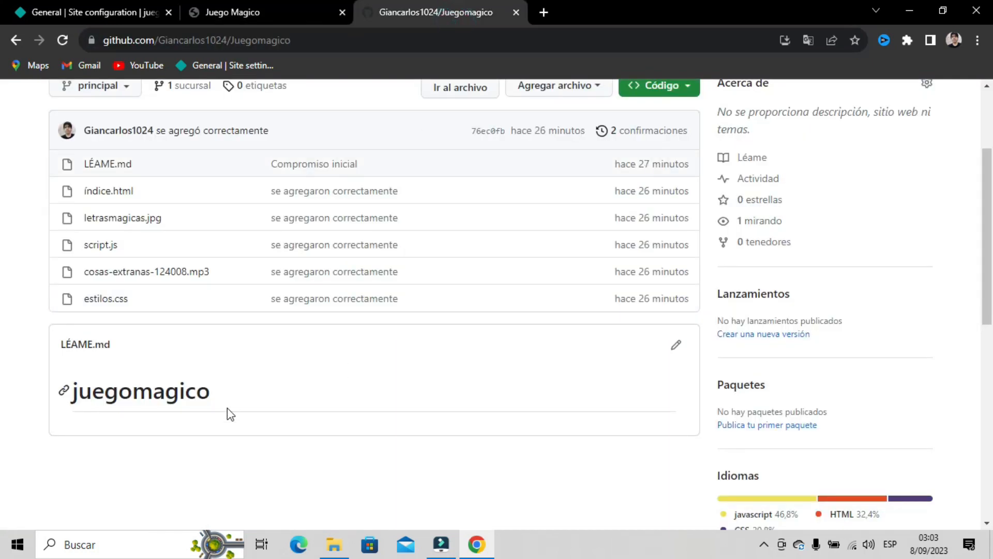
- Add the juegomagico2023.netlify.app link on a new README line and commit it to main
left_click(679, 350)
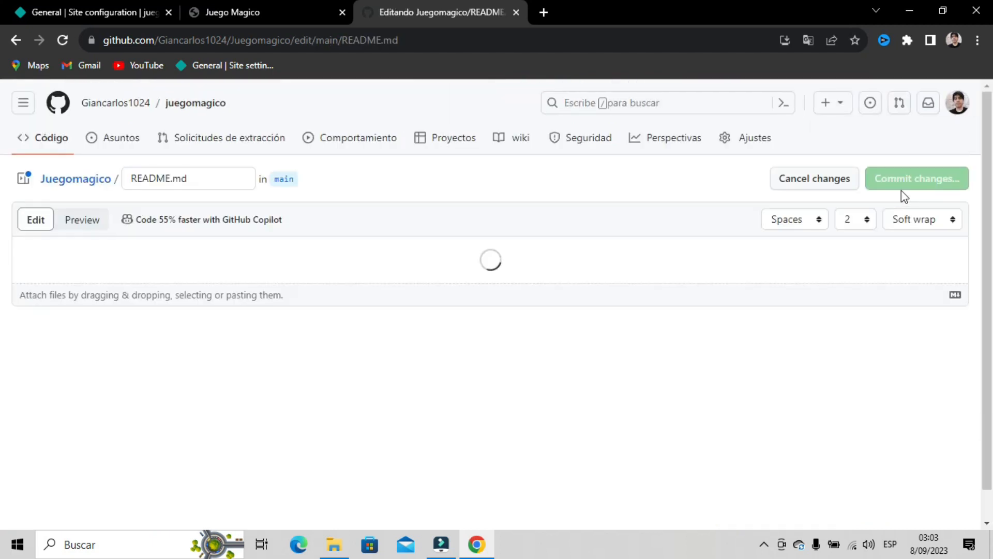
left_click(212, 247)
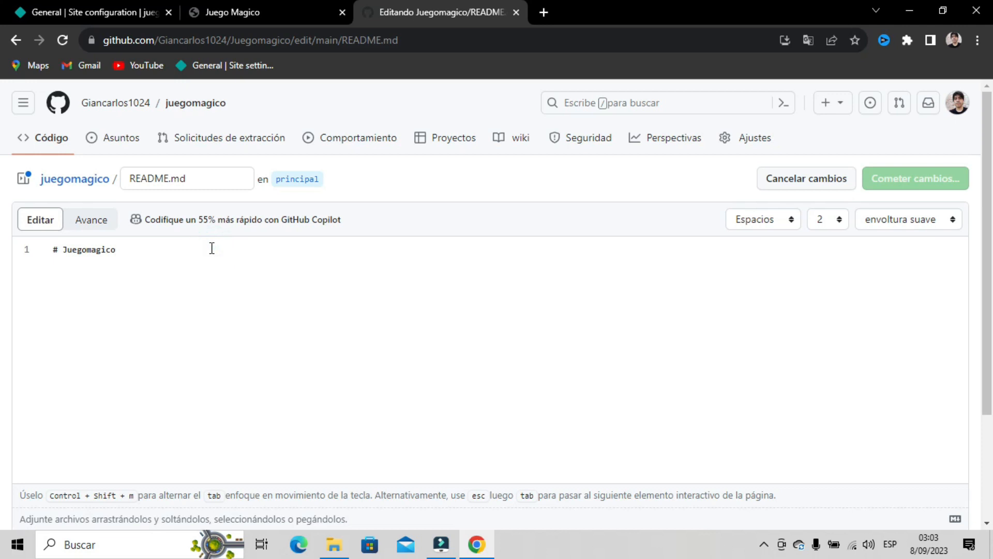
key("Return")
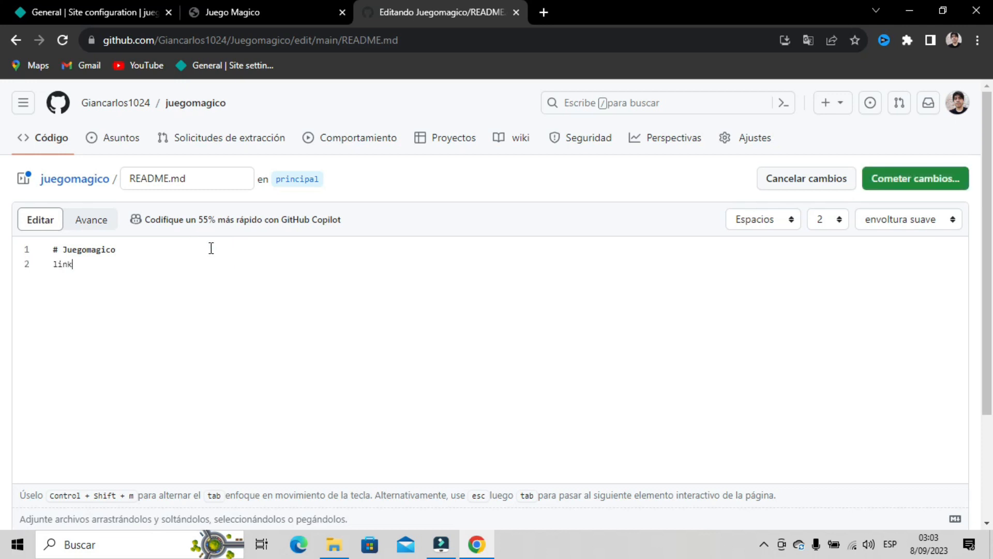
key("ctrl+v")
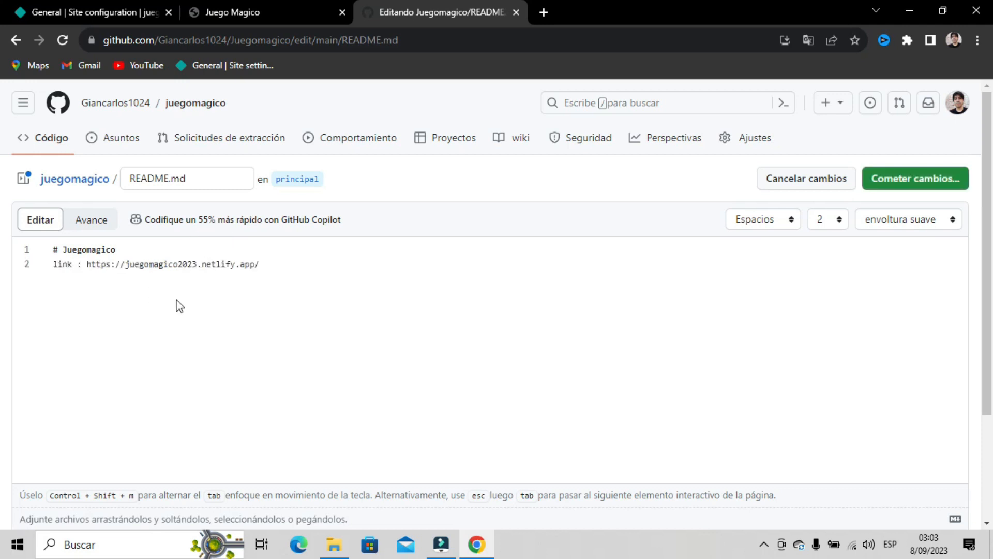
left_click(887, 176)
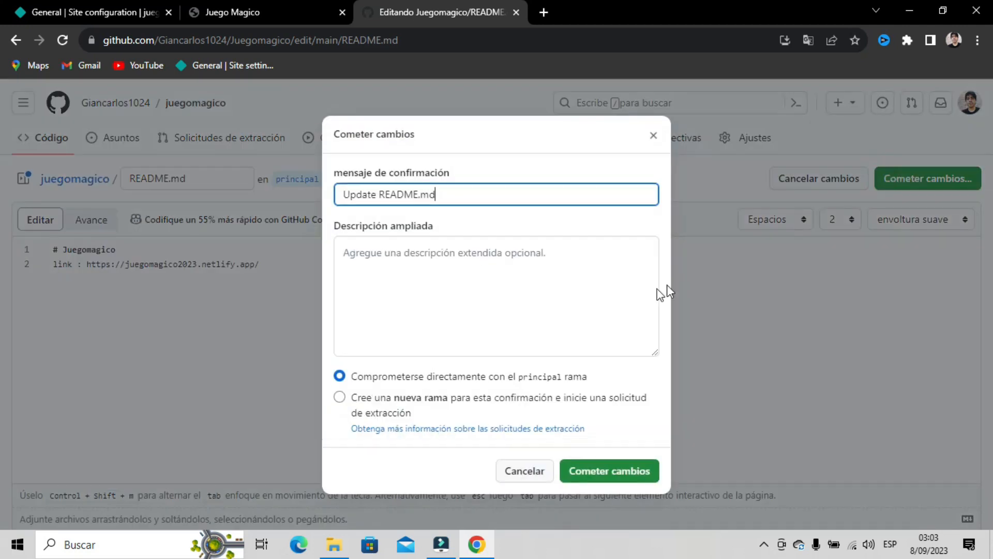
left_click(580, 467)
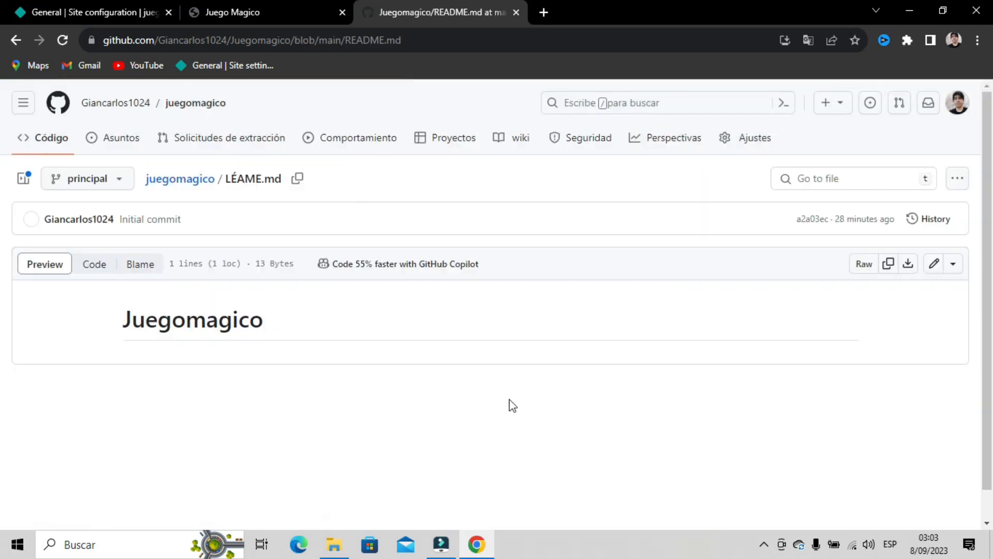
- Return to the juegomagico repository page to see the updated README
left_click(203, 103)
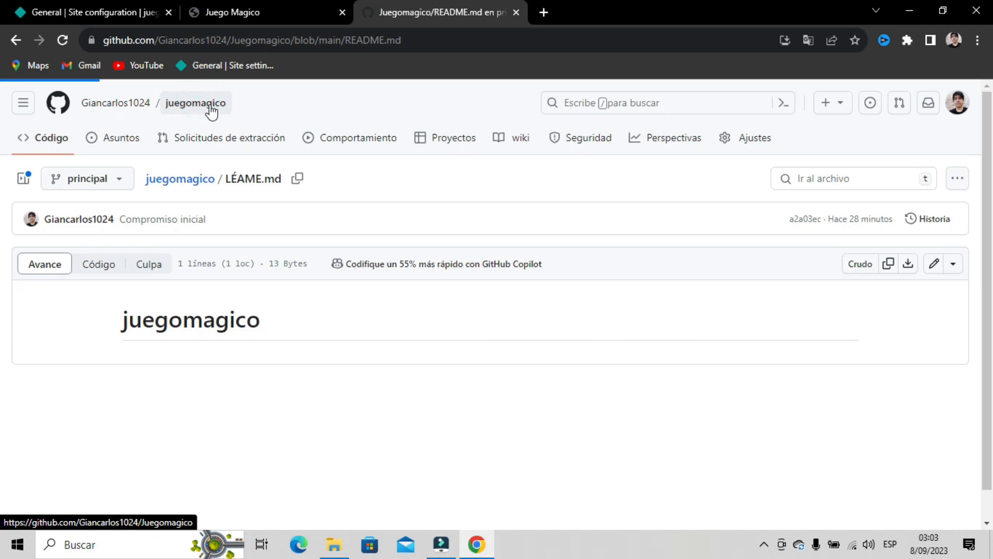
scroll(191, 433, "down", 3)
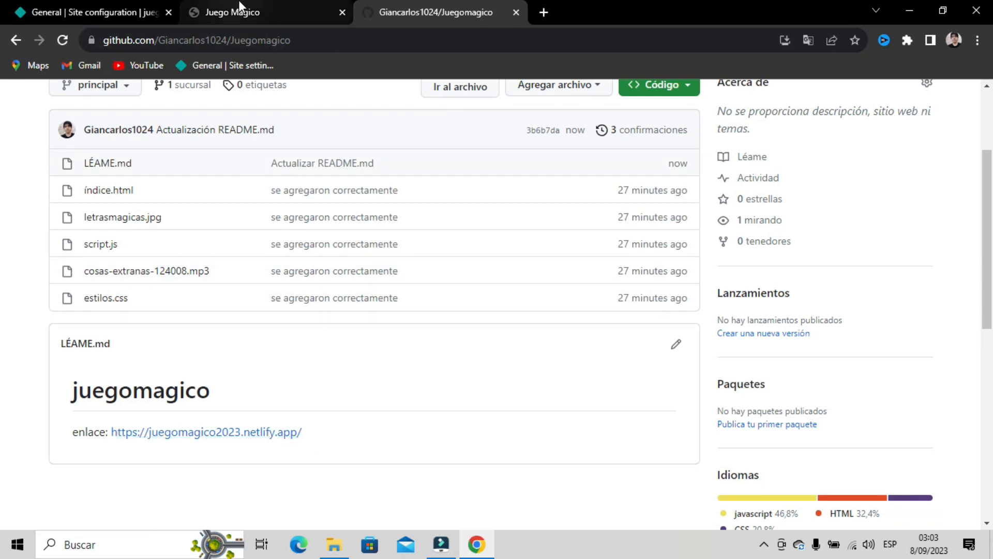
left_click(251, 9)
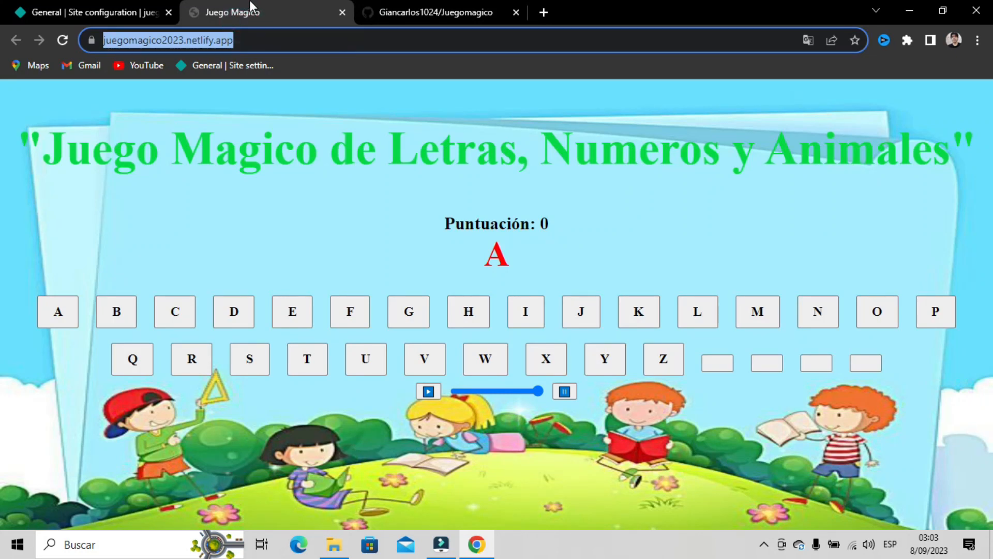
- Open the Site overview page for juegomagico2023 in Netlify
left_click(93, 12)
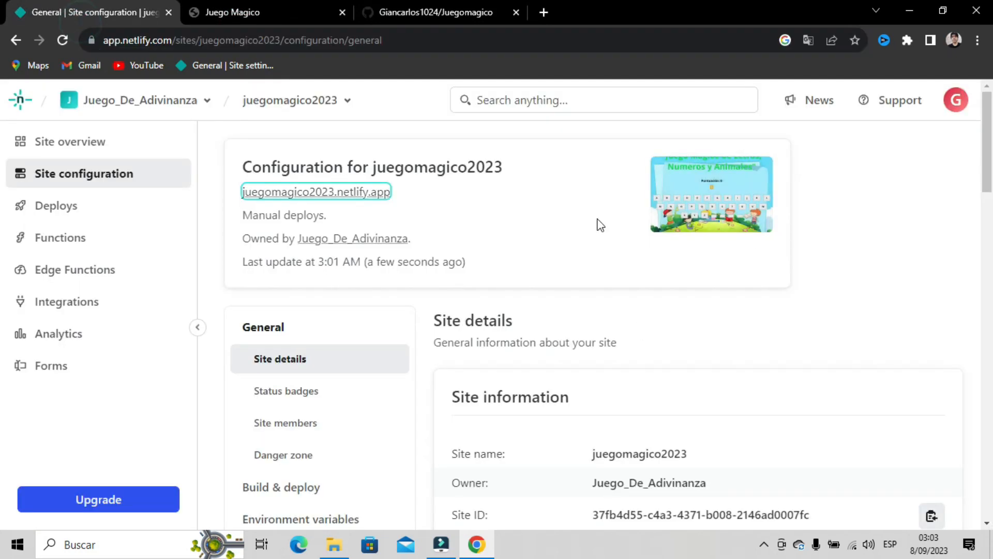
scroll(511, 224, "down", 5)
scroll(504, 269, "down", 1)
scroll(500, 282, "up", 5)
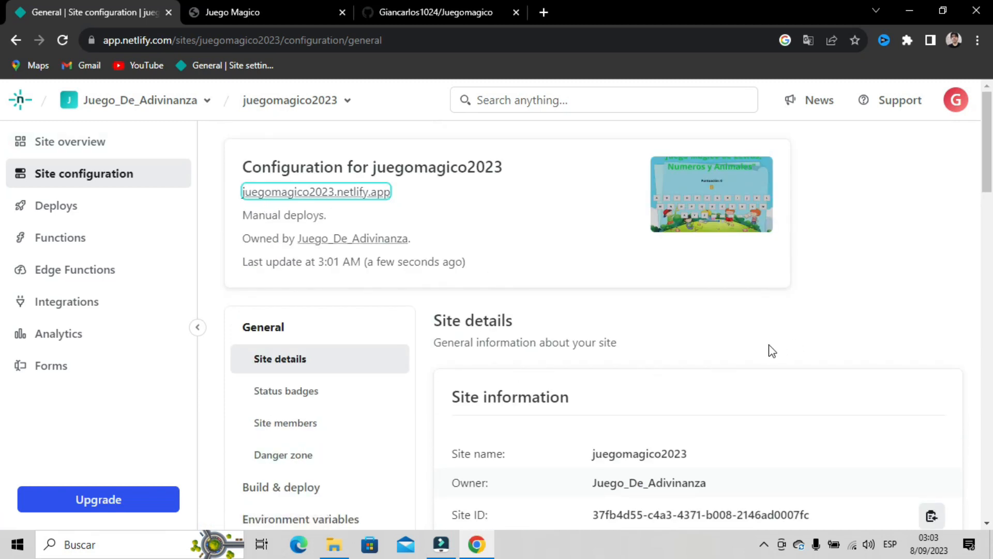
left_click(67, 152)
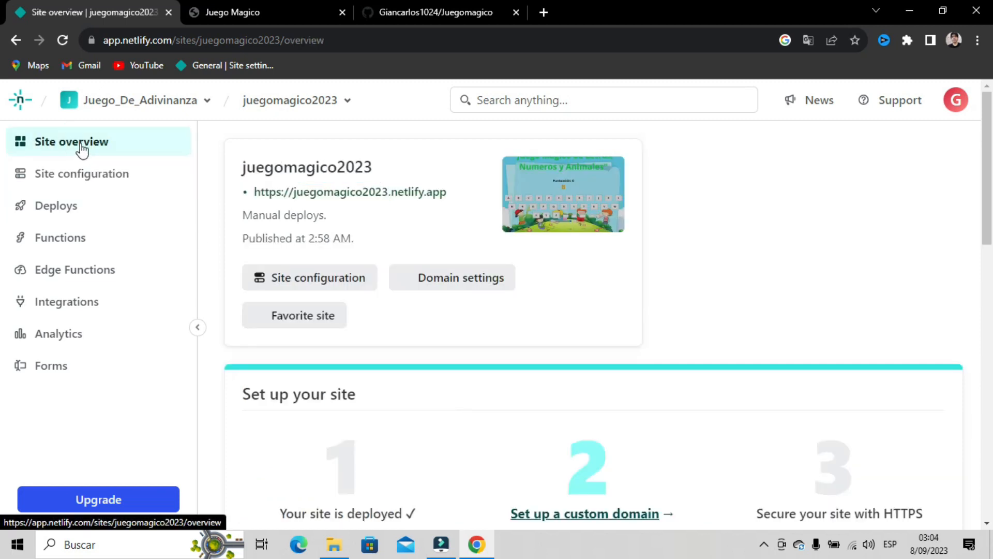
scroll(528, 245, "down", 3)
scroll(517, 264, "up", 3)
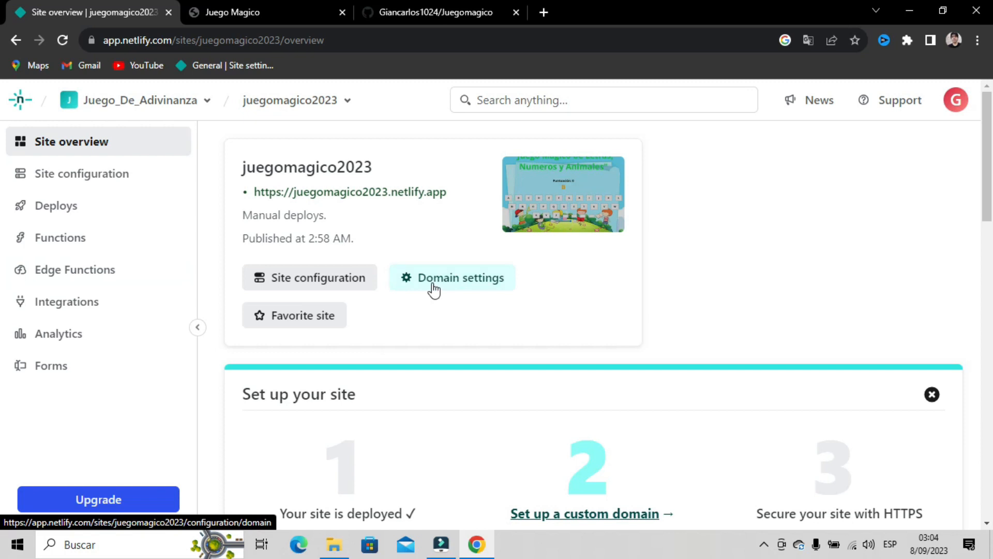
- Select the Juego_De_Adivinanza team to view its overview listing all sites
left_click(115, 107)
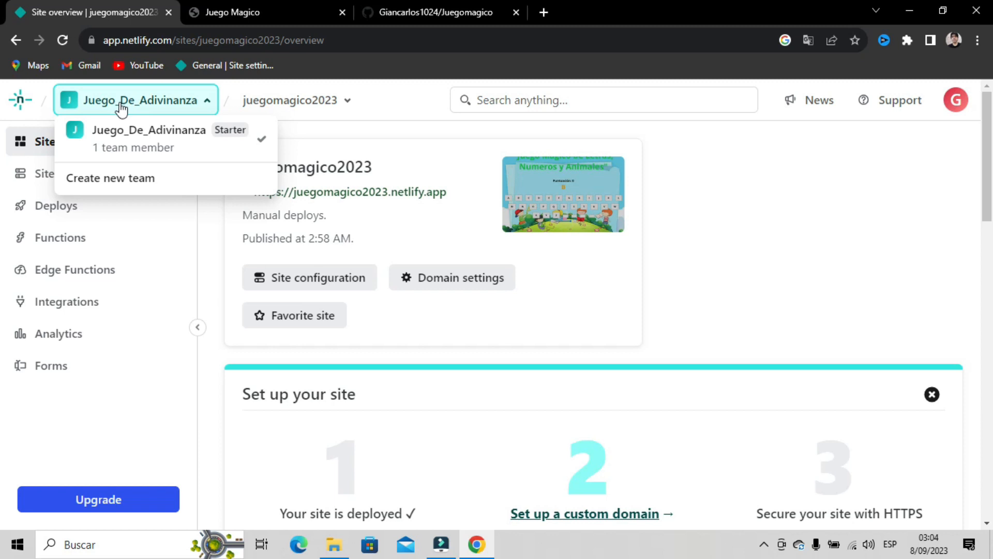
left_click(131, 107)
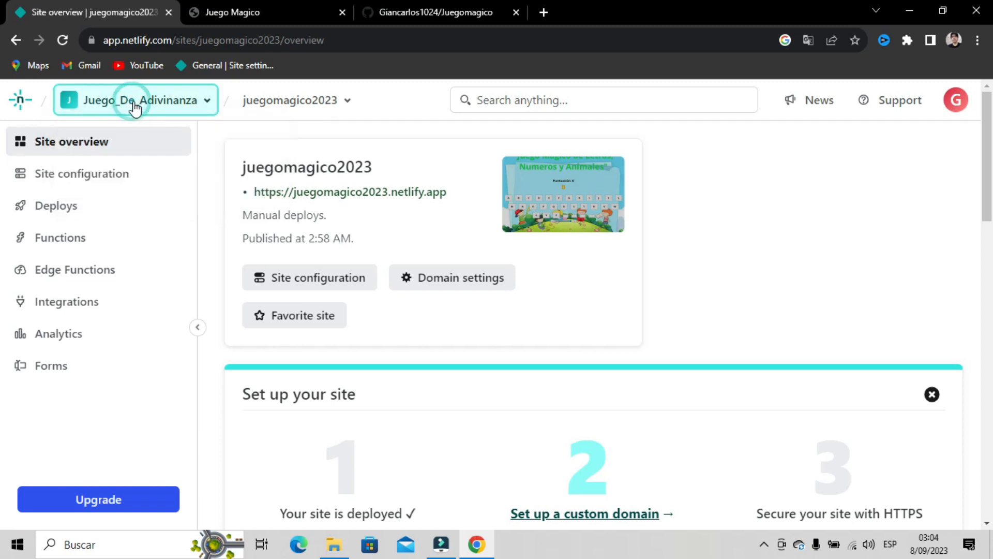
left_click(132, 107)
left_click(133, 138)
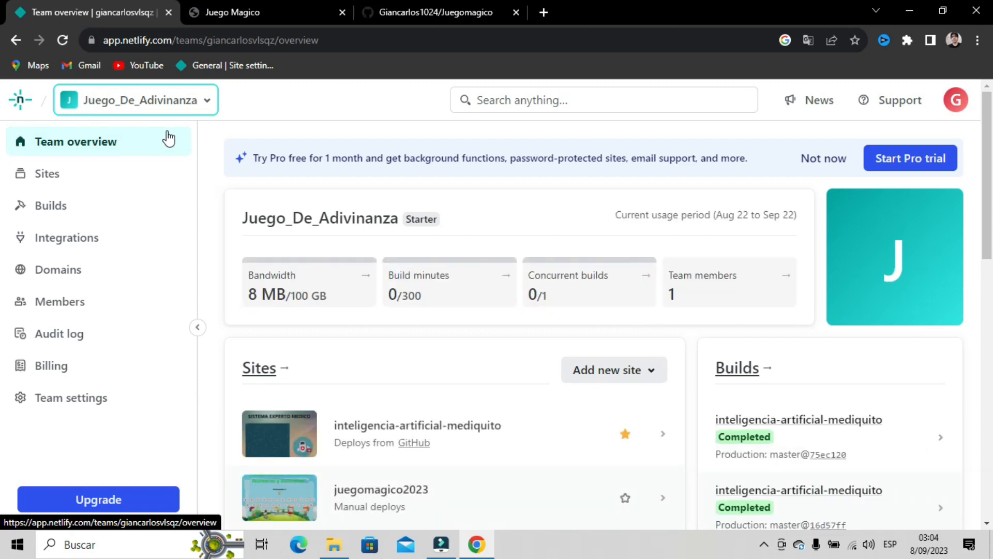
scroll(681, 350, "down", 4)
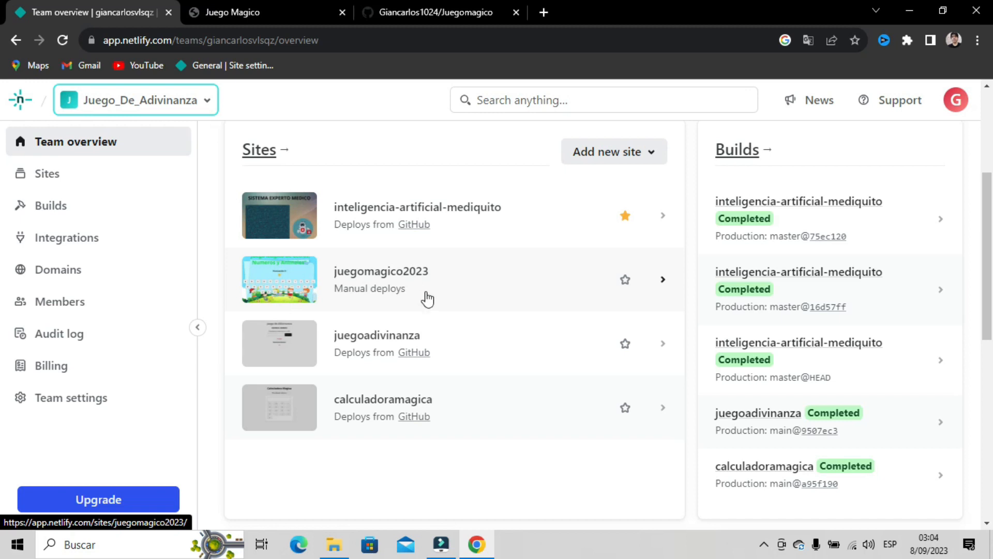
scroll(427, 299, "up", 4)
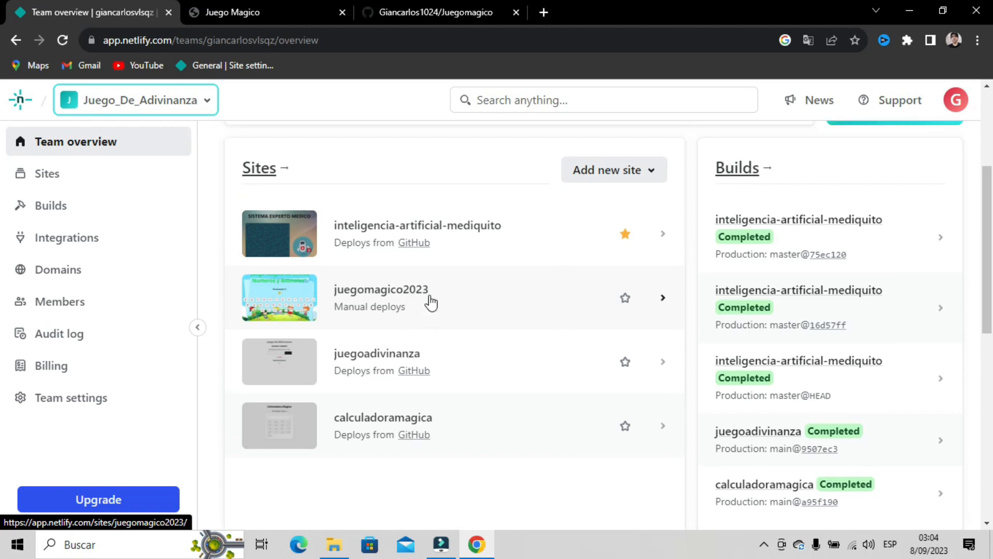